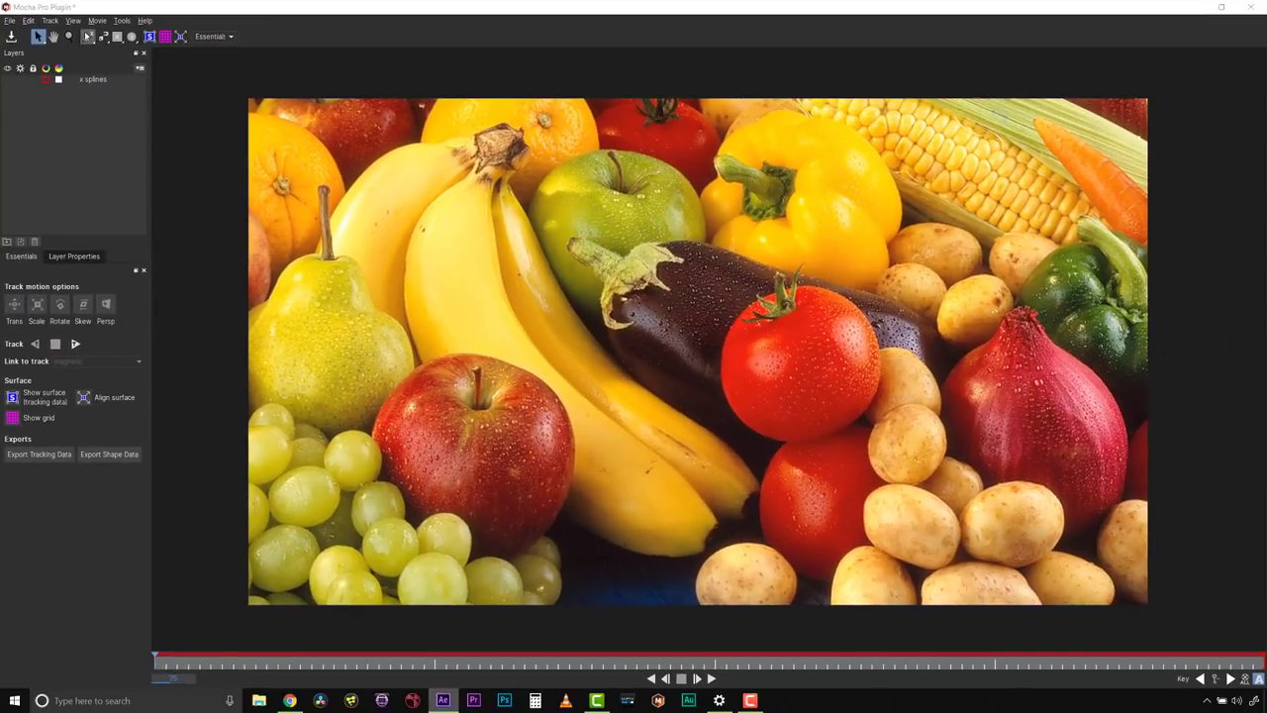
# - Draw a closed X-spline around the upper red tomato
pyautogui.click(87, 36)
pyautogui.click(722, 381)
pyautogui.click(725, 337)
pyautogui.click(748, 306)
pyautogui.click(771, 294)
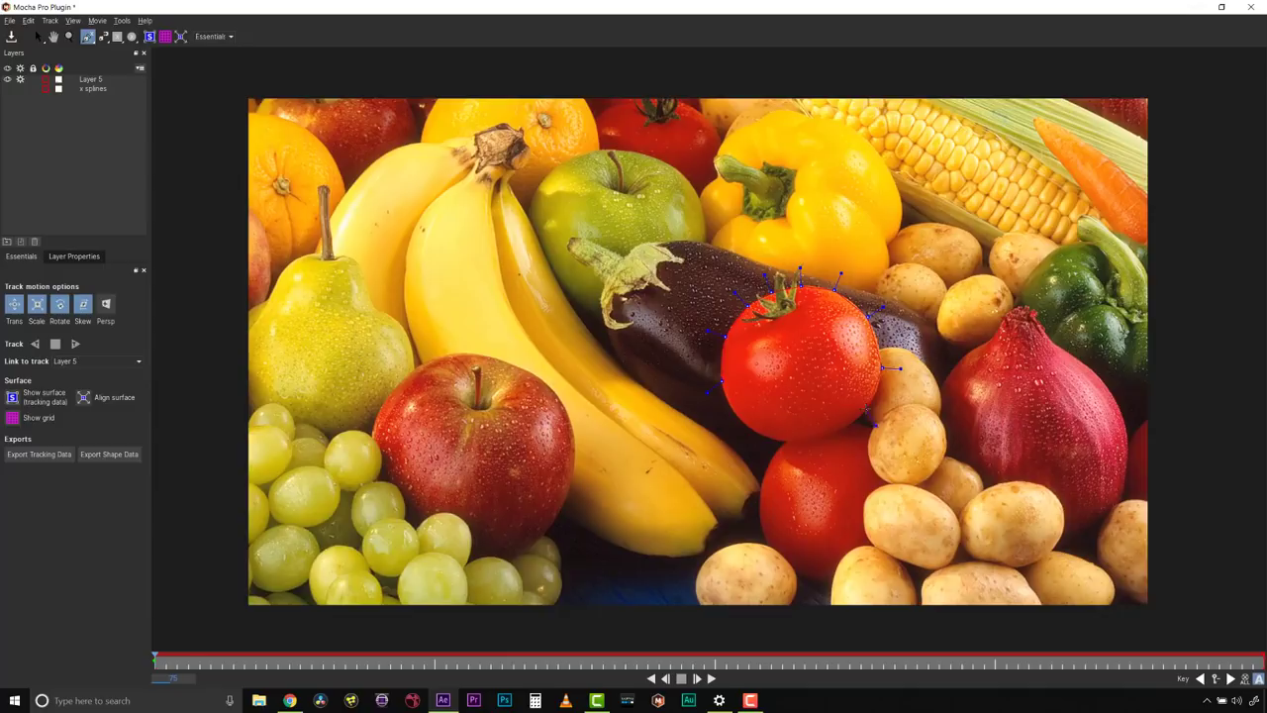
pyautogui.rightClick(734, 417)
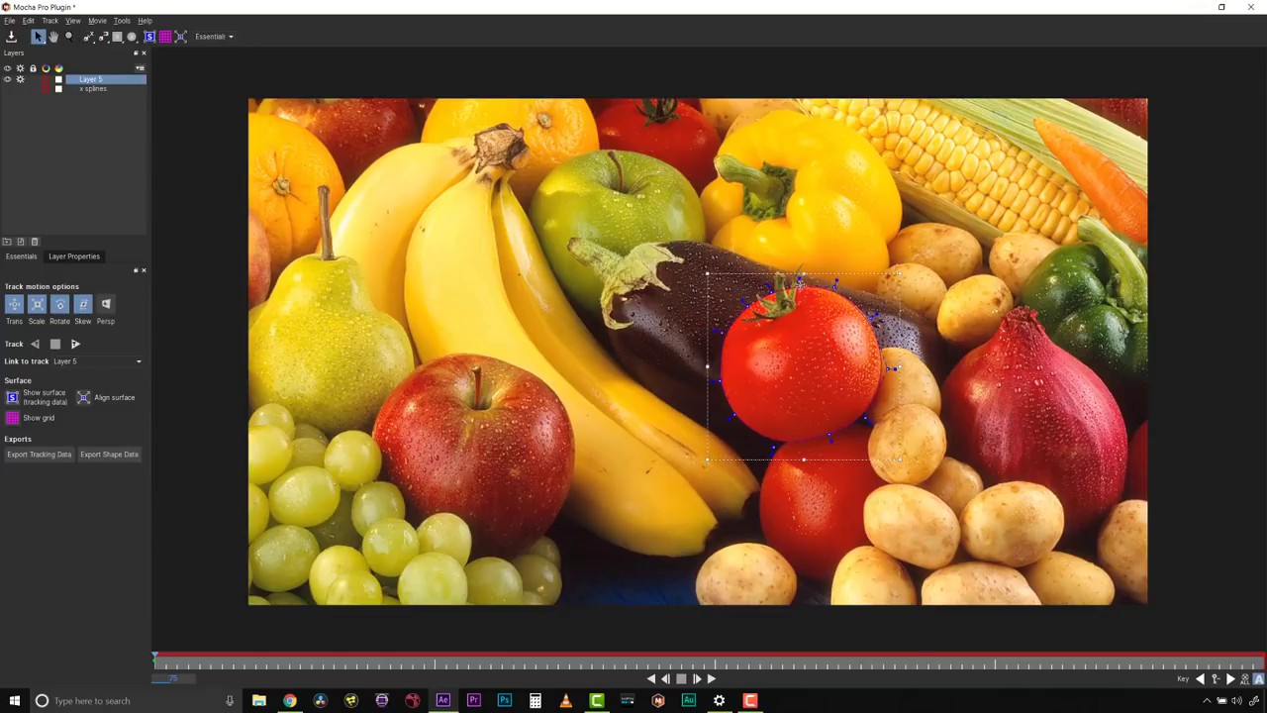
# - Rename the new tomato layer as "x splines 2" and track it forward
pyautogui.doubleClick(89, 80)
pyautogui.write('x splines 2')
pyautogui.press('Return')
pyautogui.click(75, 344)
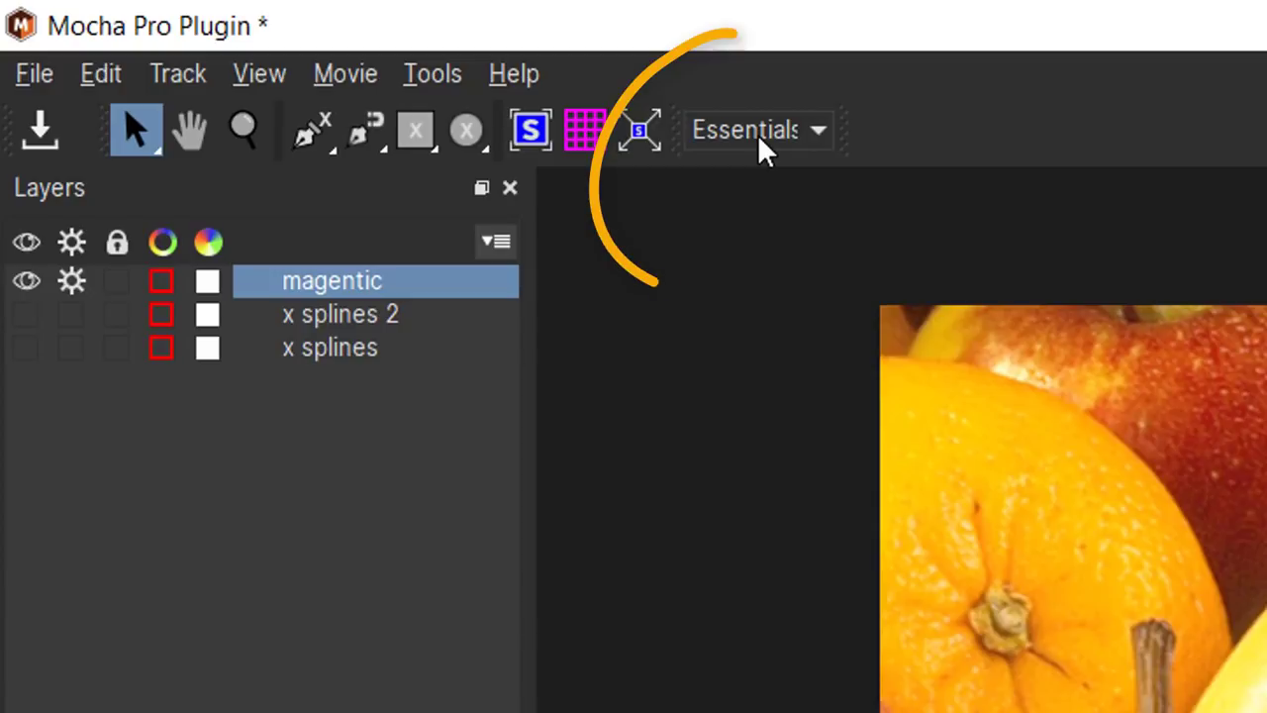
# - Switch the workspace layout to Classic
pyautogui.click(758, 134)
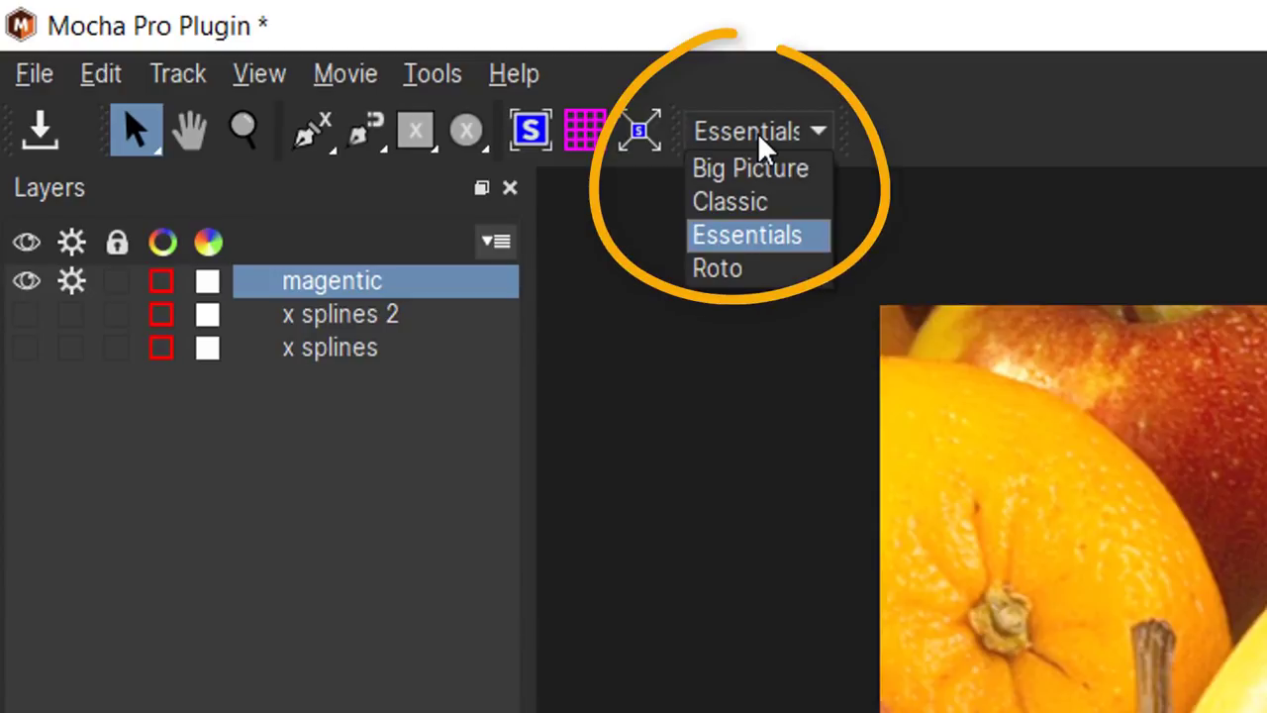
pyautogui.click(751, 203)
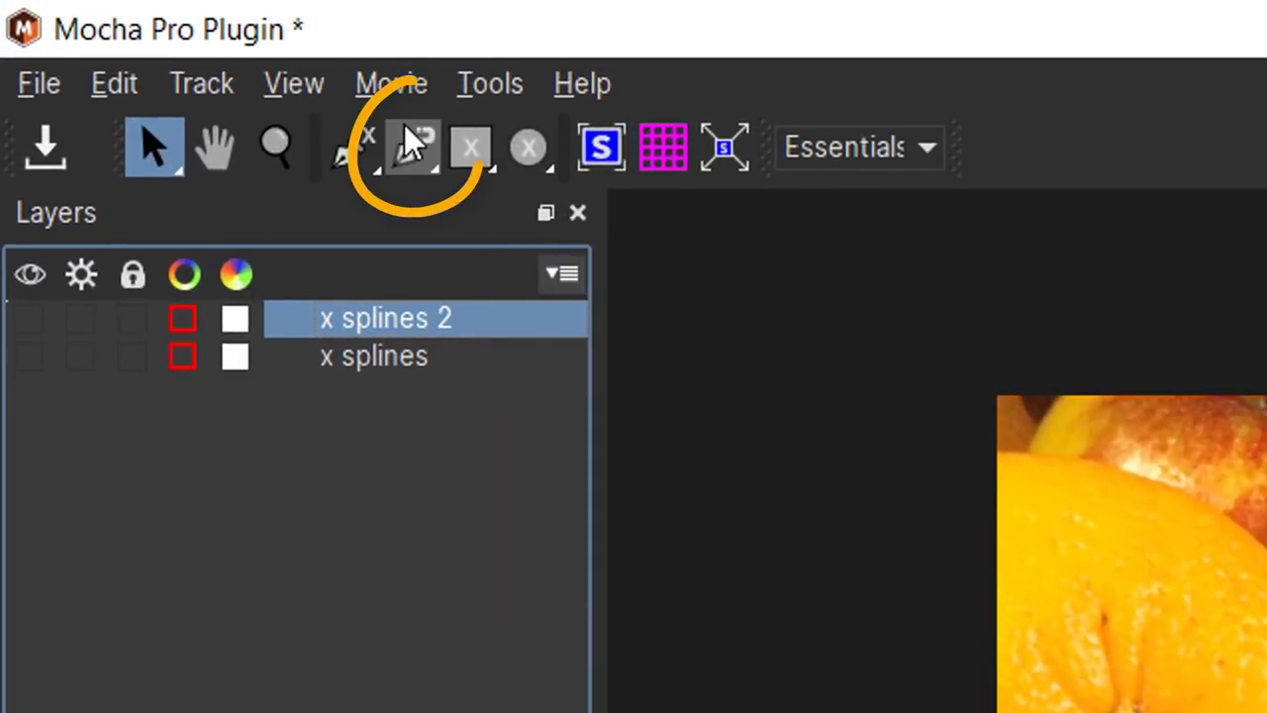
# - Trace the side edge of the upper red tomato up to its stem with the Magnetic spline tool
pyautogui.click(388, 137)
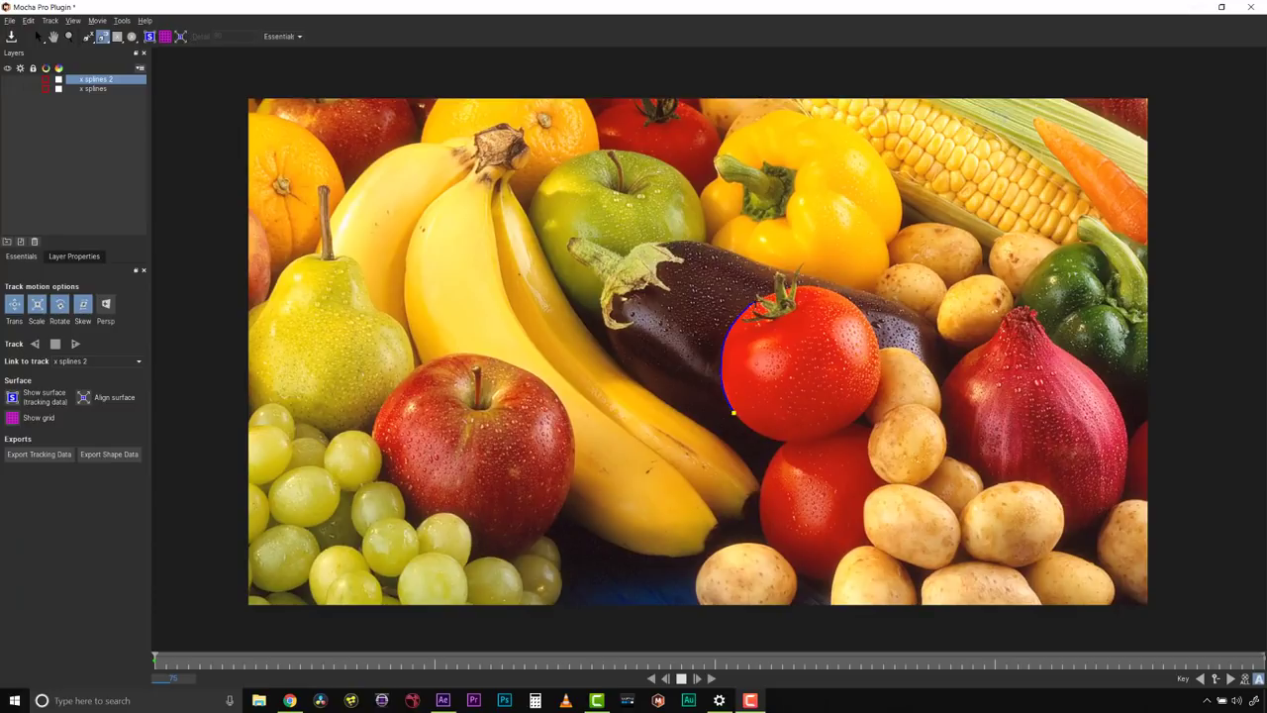
pyautogui.click(762, 298)
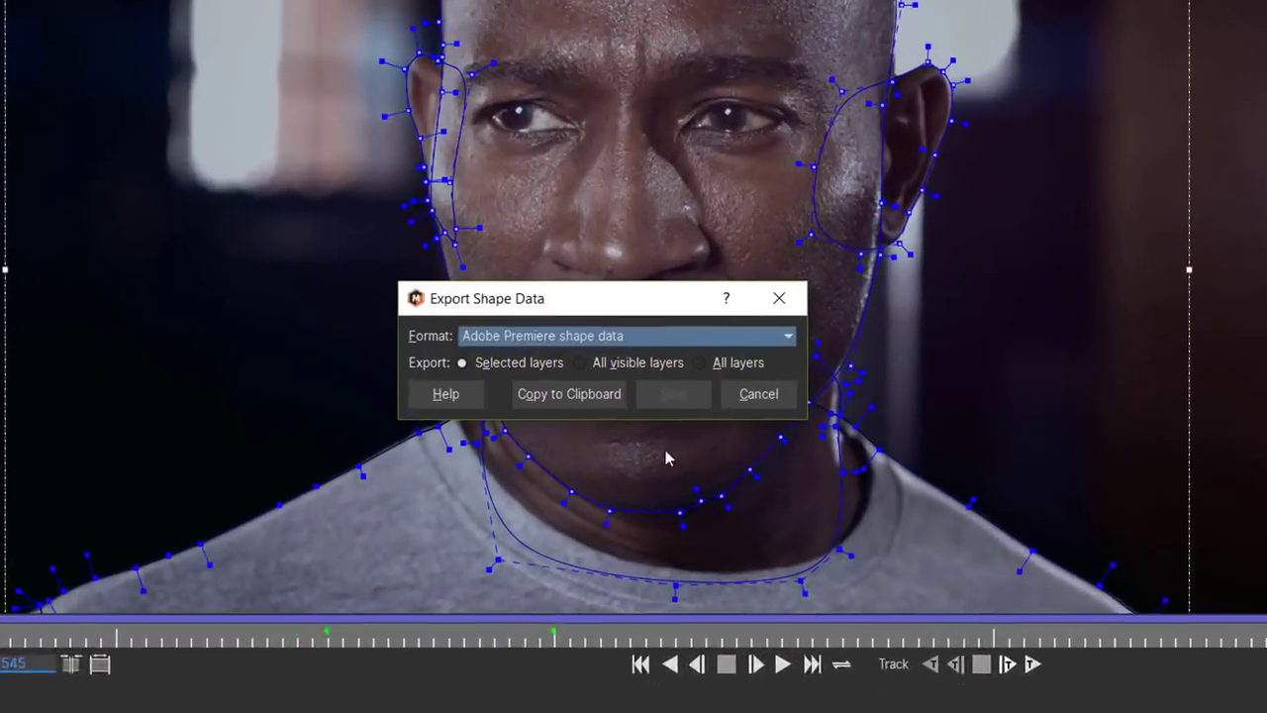
# - Examine the available export formats for the selected layers' shape data
pyautogui.click(564, 336)
pyautogui.scroll(-1, 683, 389)
pyautogui.press('Down')
pyautogui.press('Down')
pyautogui.press('Down')
pyautogui.press('Down')
pyautogui.press('Down')
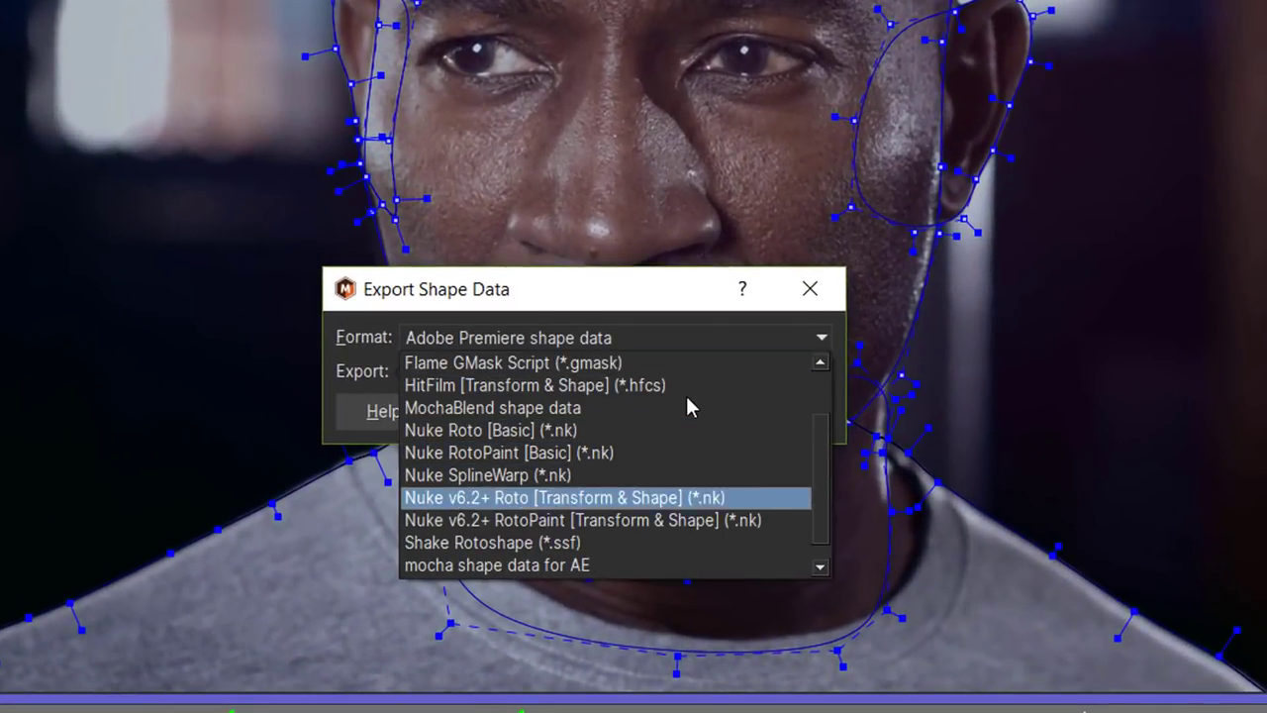
pyautogui.press('Down')
pyautogui.press('Down')
pyautogui.press('Down')
pyautogui.press('Down')
pyautogui.scroll(2, 687, 401)
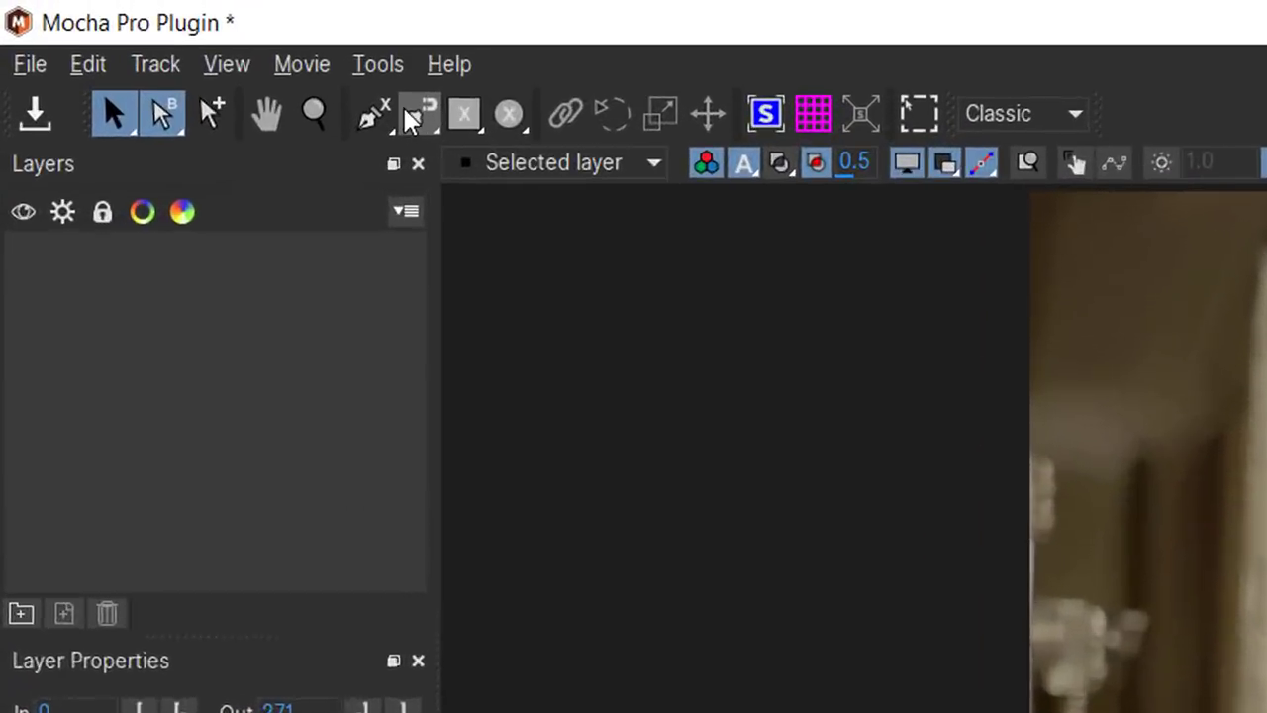
# - Draw a closed freehand spline loosely around the woman's head and hair
pyautogui.click(413, 117)
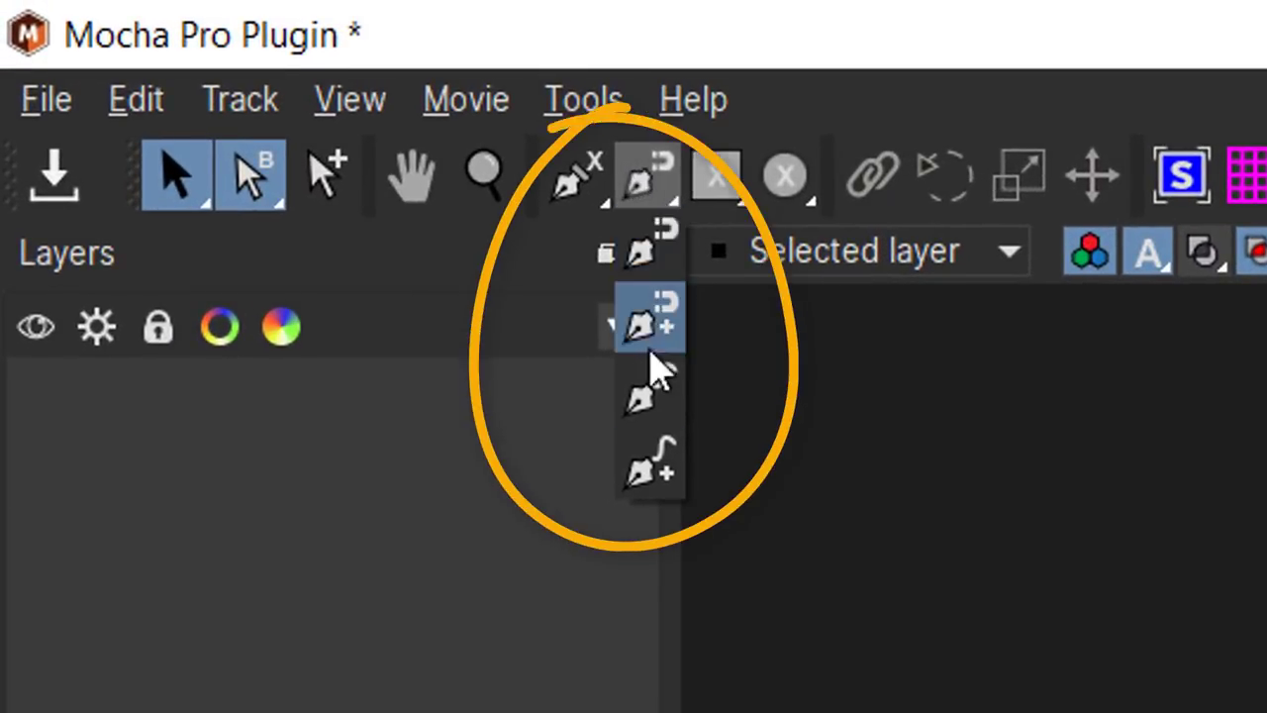
pyautogui.click(653, 398)
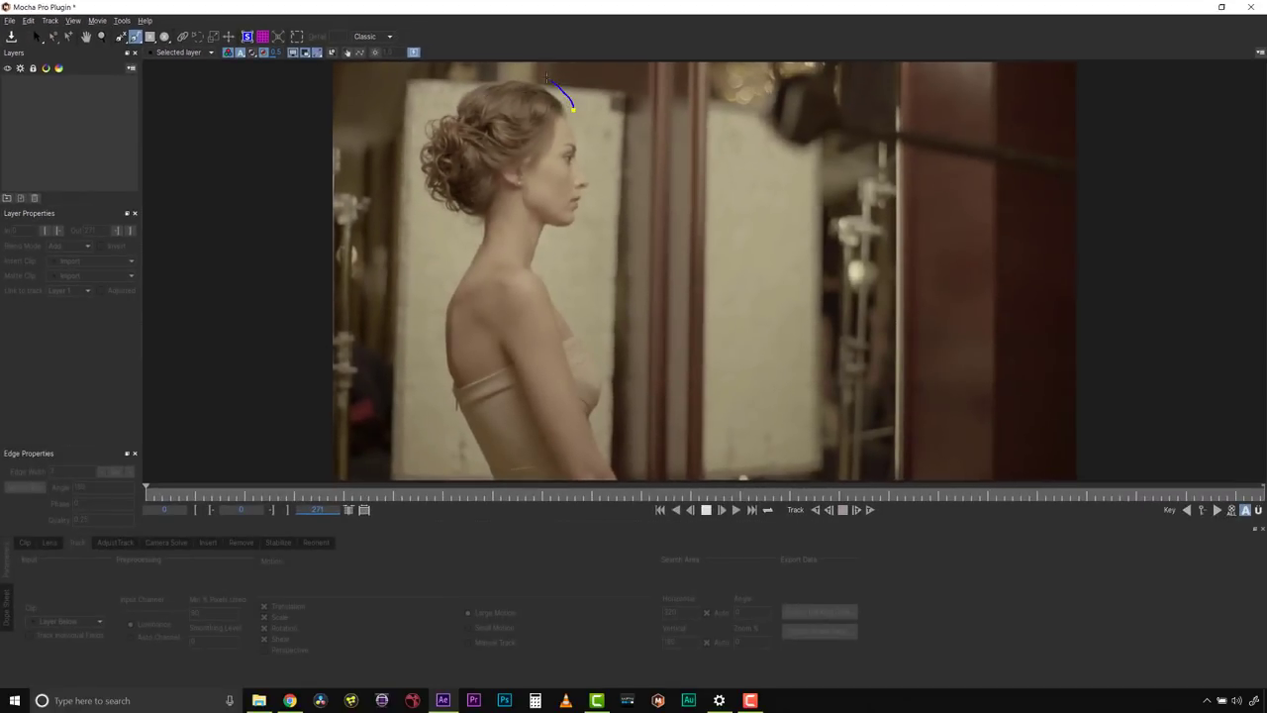
pyautogui.moveTo(405, 169)
pyautogui.mouseDown()
pyautogui.moveTo(478, 244)
pyautogui.moveTo(543, 245)
pyautogui.moveTo(599, 188)
pyautogui.mouseUp()
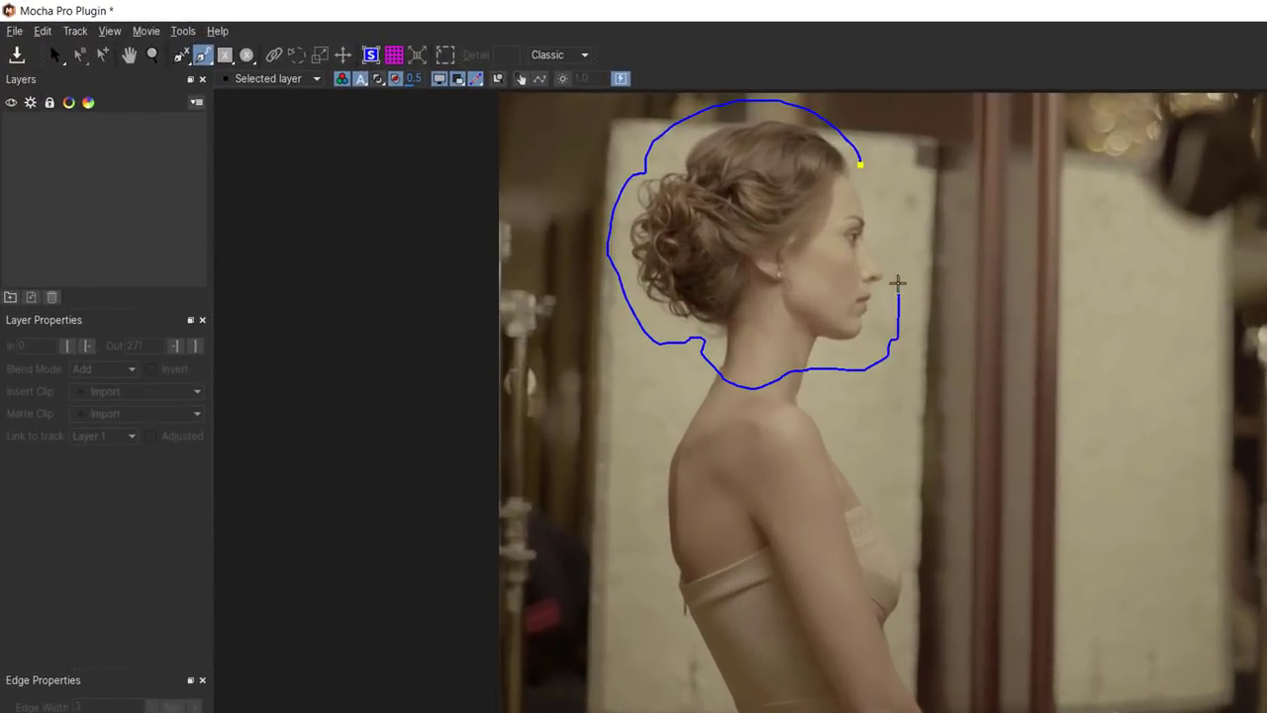
pyautogui.click(861, 164)
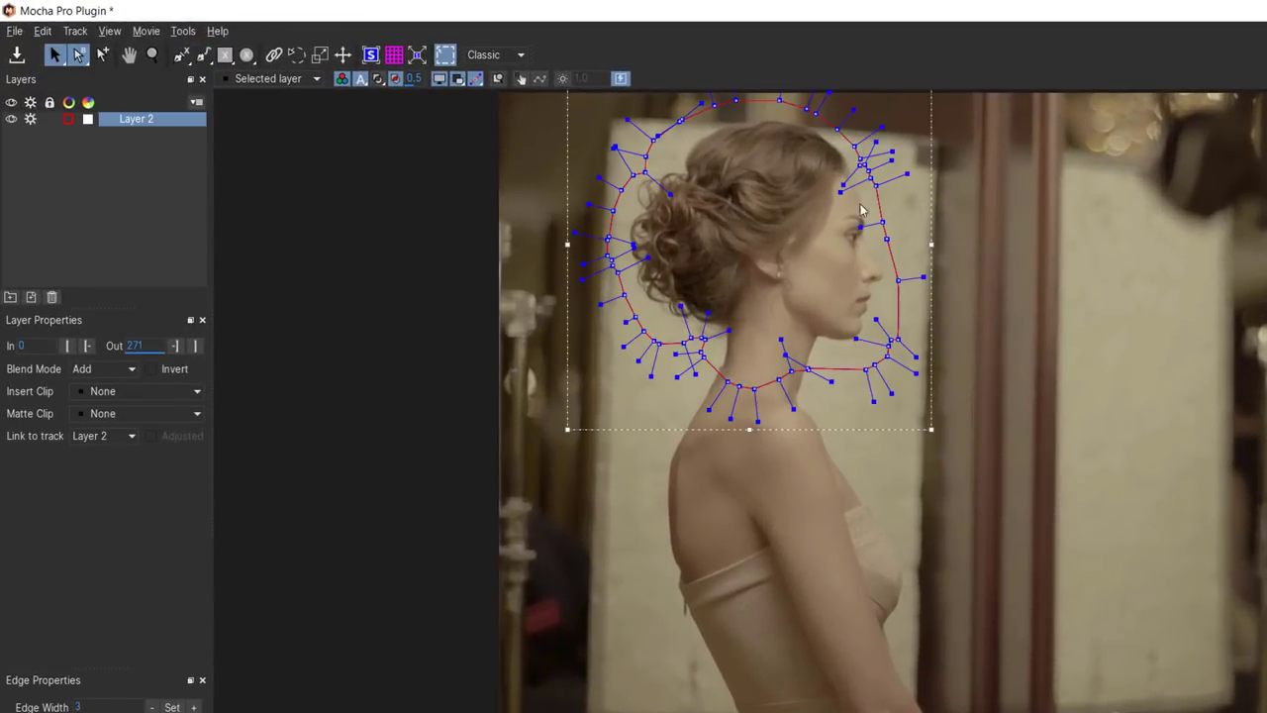
# - Draw a second freehand spline around the woman's body, from the neck to below the frame edge
pyautogui.click(203, 54)
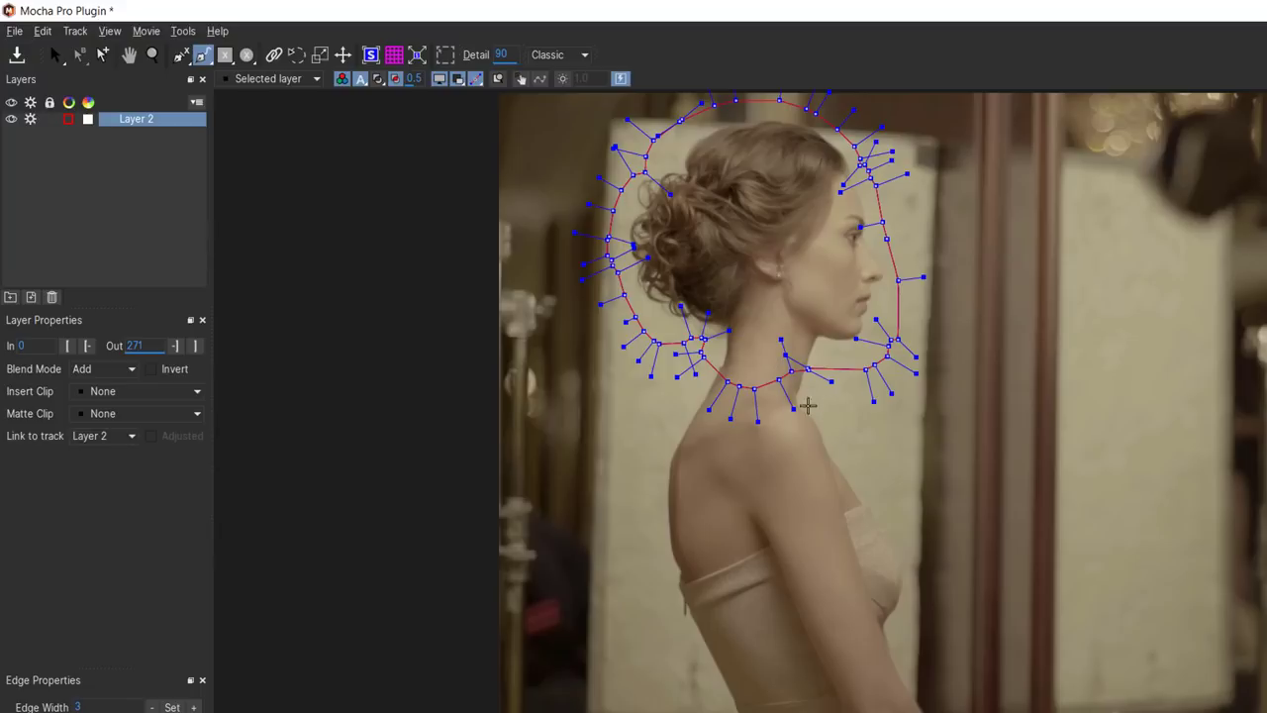
pyautogui.moveTo(807, 391)
pyautogui.mouseDown()
pyautogui.moveTo(917, 538)
pyautogui.moveTo(934, 678)
pyautogui.mouseUp()
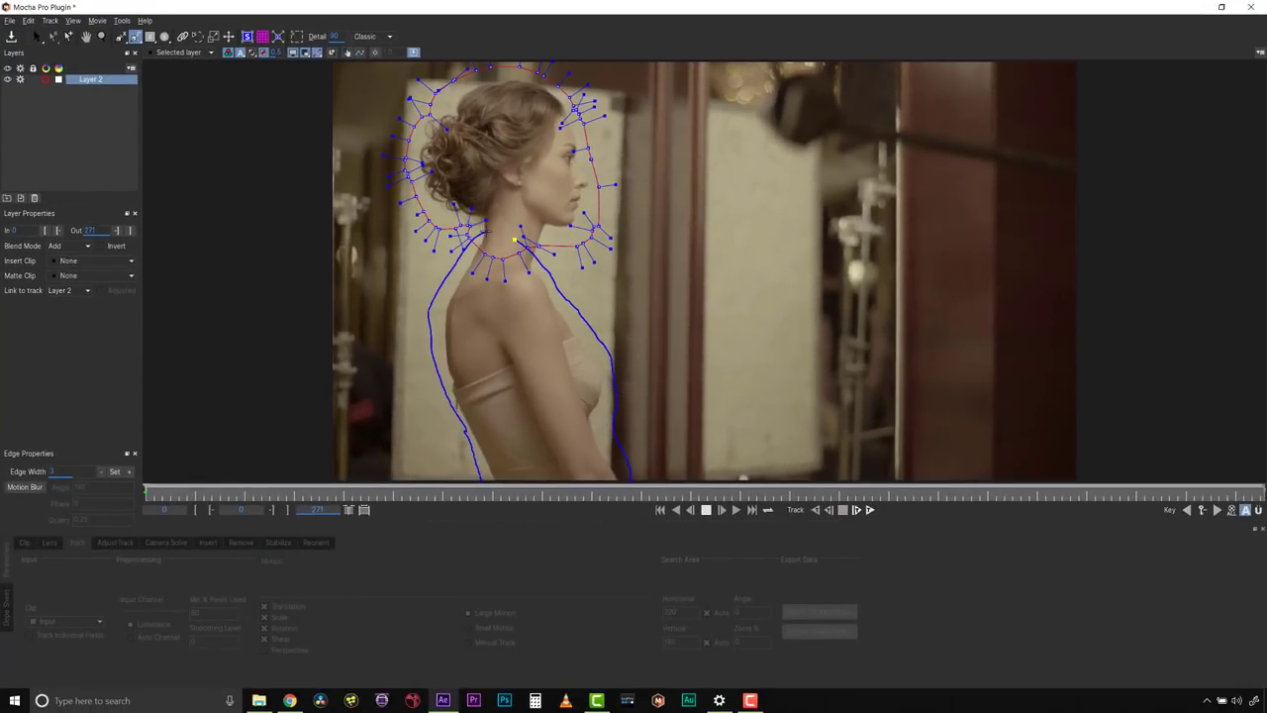
pyautogui.moveTo(485, 232); pyautogui.dragTo(489, 232)
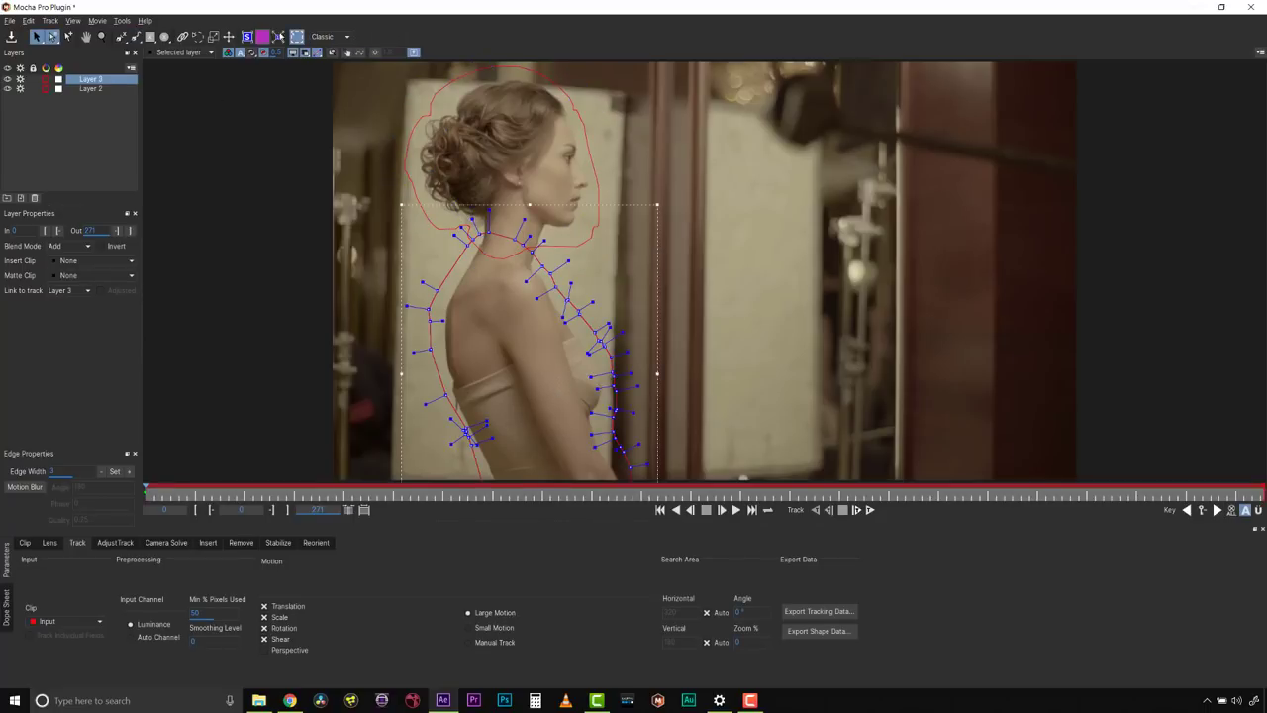
# - Lower the Detail value of the freehand body spline so it uses fewer control points
pyautogui.click(101, 37)
pyautogui.moveTo(532, 158); pyautogui.dragTo(490, 158)
pyautogui.click(36, 37)
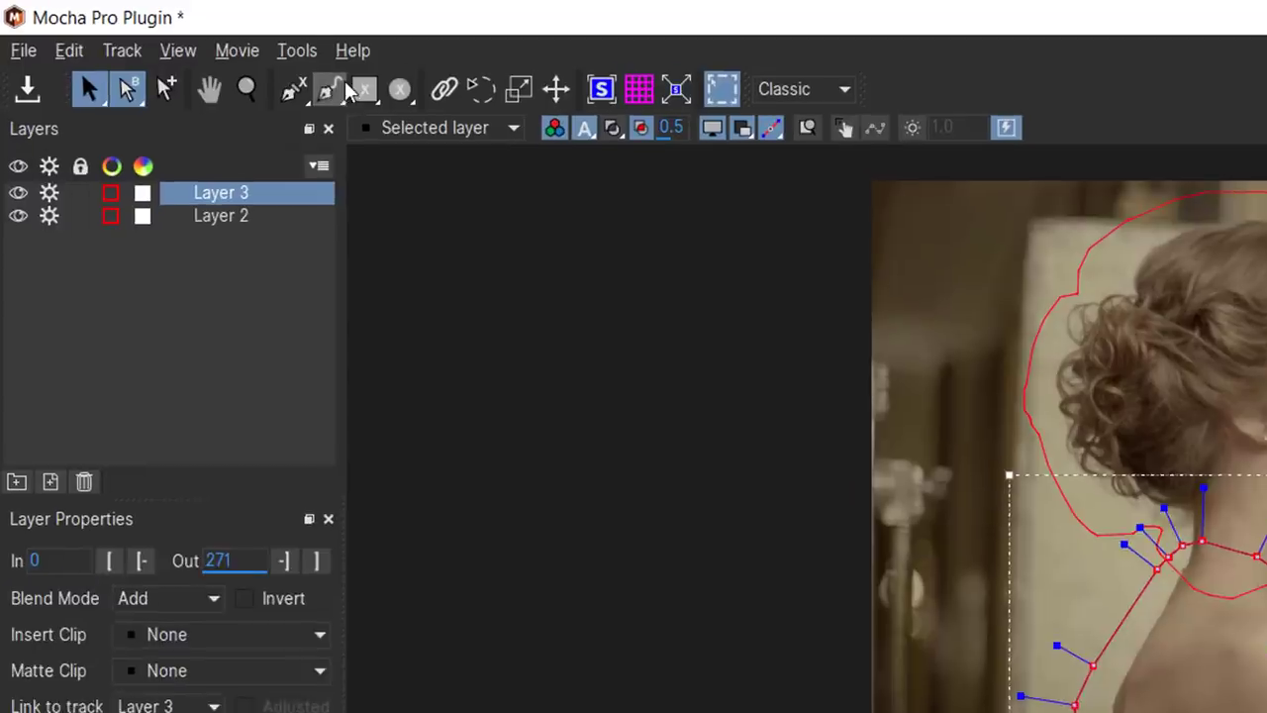
pyautogui.click(204, 54)
pyautogui.click(503, 53)
pyautogui.moveTo(1019, 102); pyautogui.dragTo(938, 375)
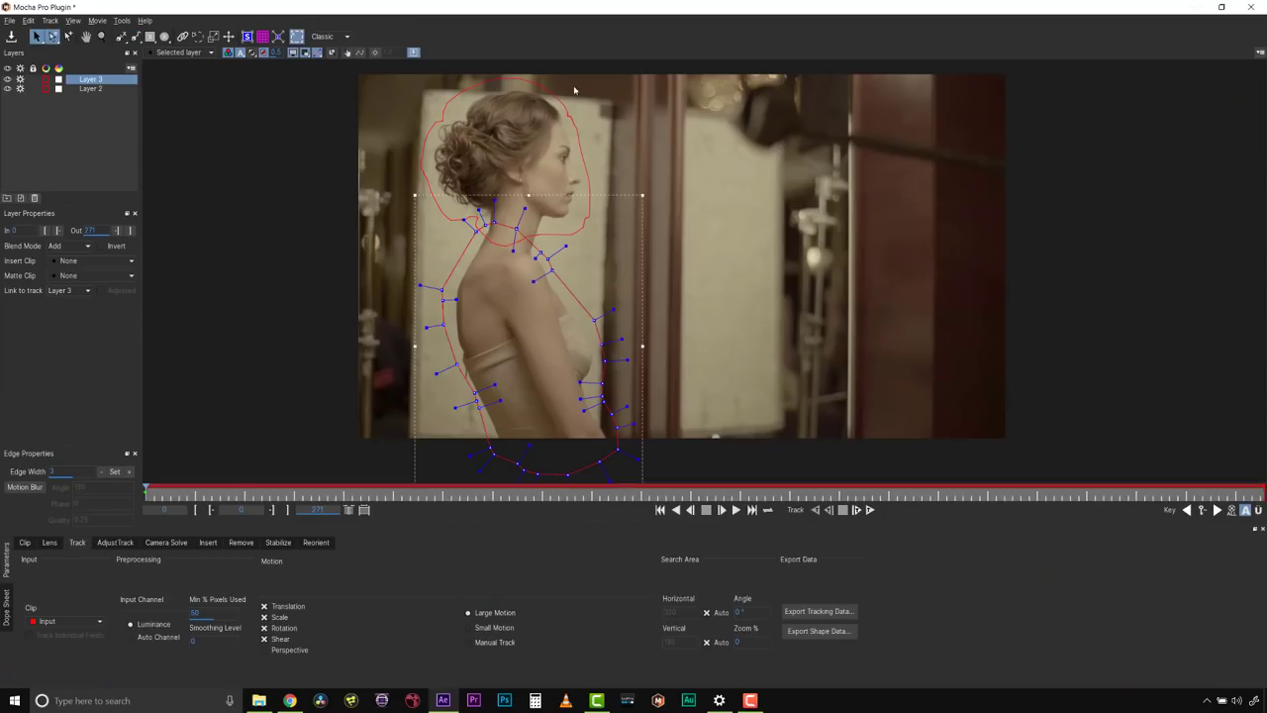
# - Lower the Detail value of the head spline on Layer 2 and adjust its control points near the forehead
pyautogui.click(121, 118)
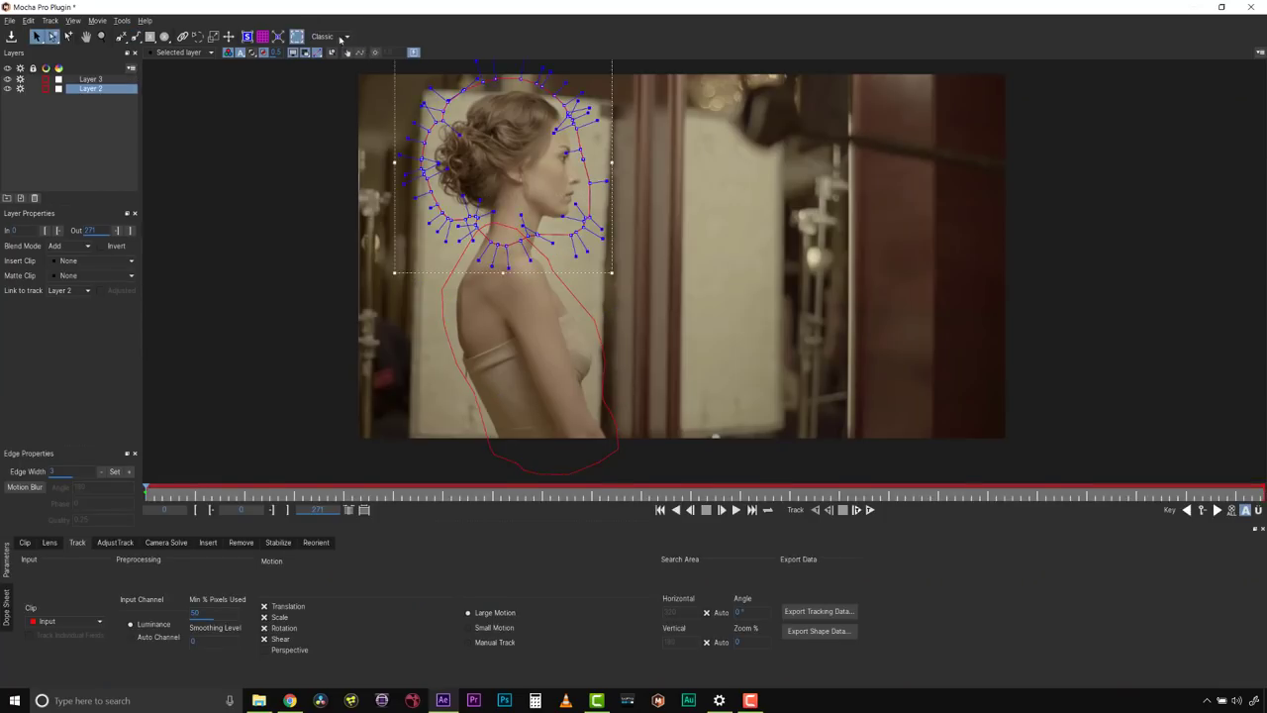
pyautogui.moveTo(457, 56); pyautogui.dragTo(448, 377)
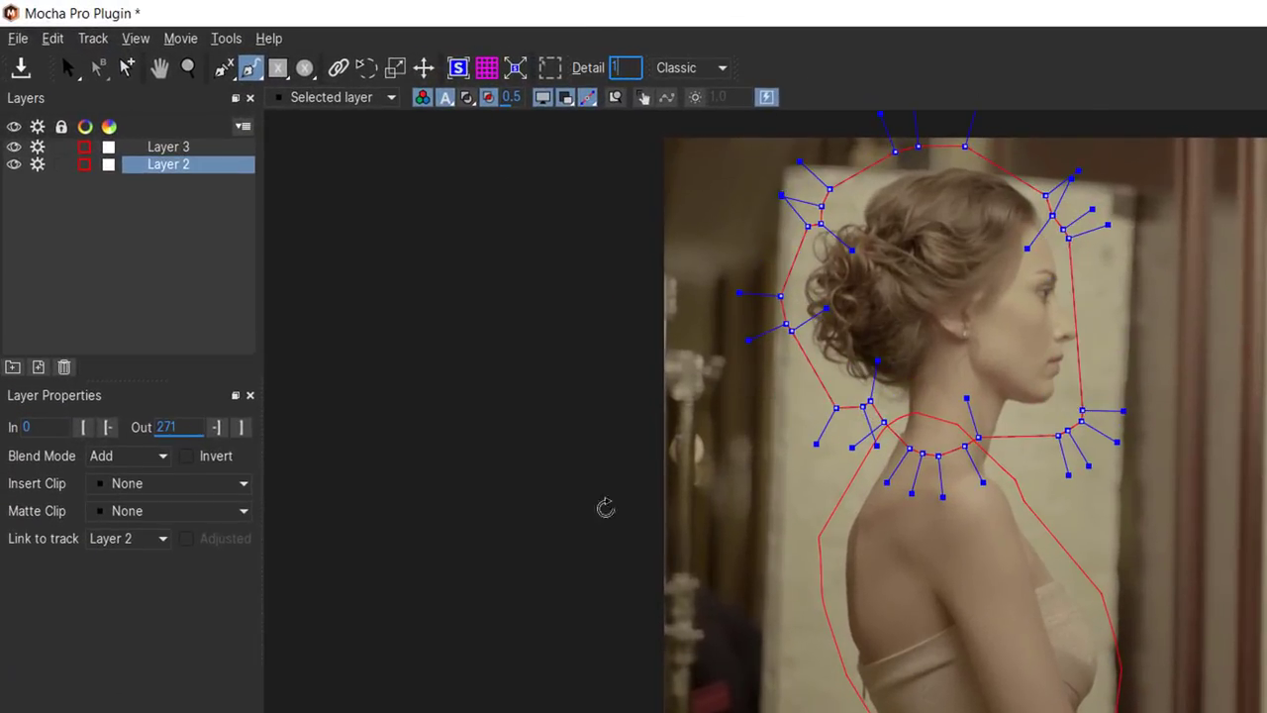
pyautogui.click(69, 67)
pyautogui.moveTo(1079, 171); pyautogui.dragTo(1063, 182)
pyautogui.moveTo(1069, 238); pyautogui.dragTo(1119, 270)
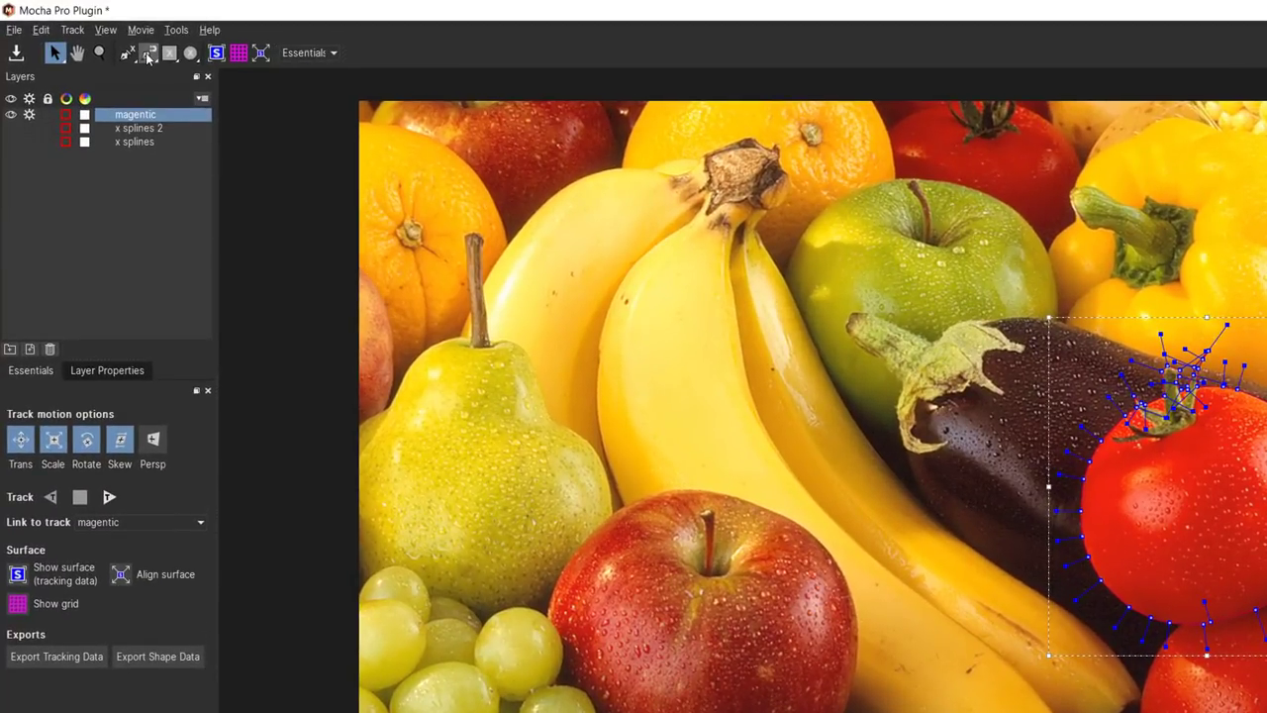
# - Trace the pear and its stem with the Magnetic spline tool, passing outside the frame, and close the shape
pyautogui.click(148, 54)
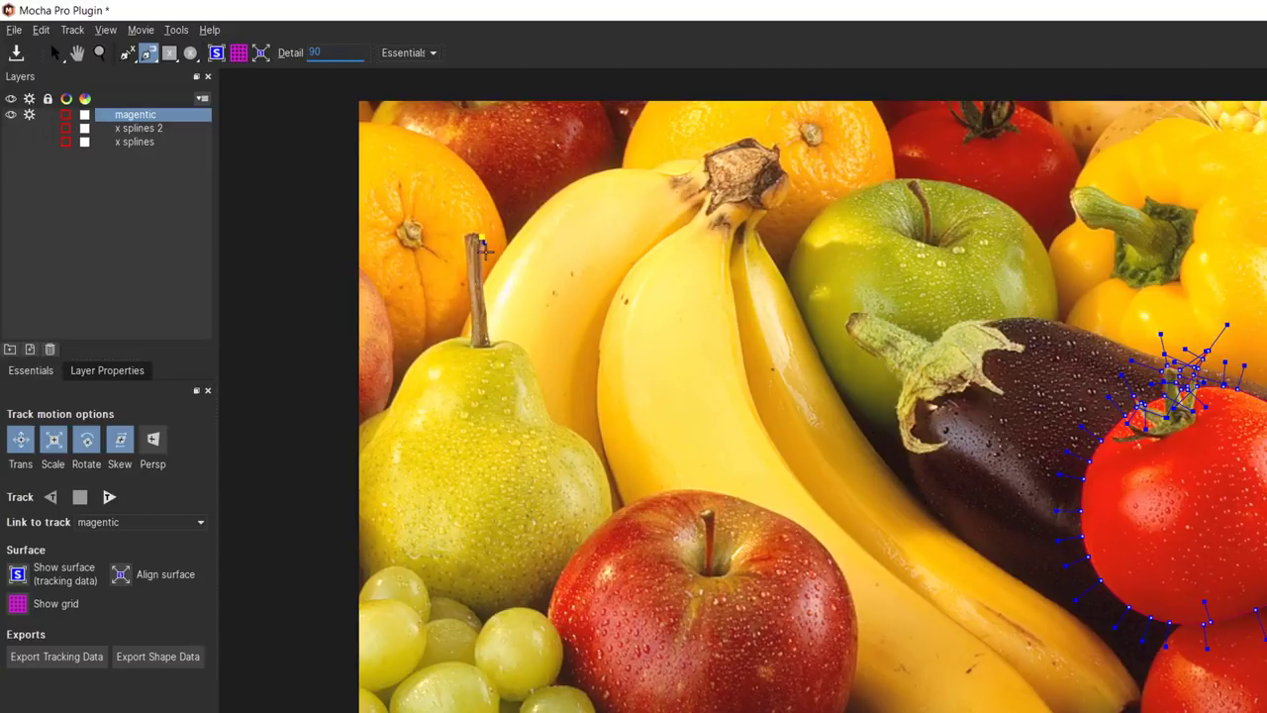
pyautogui.click(488, 343)
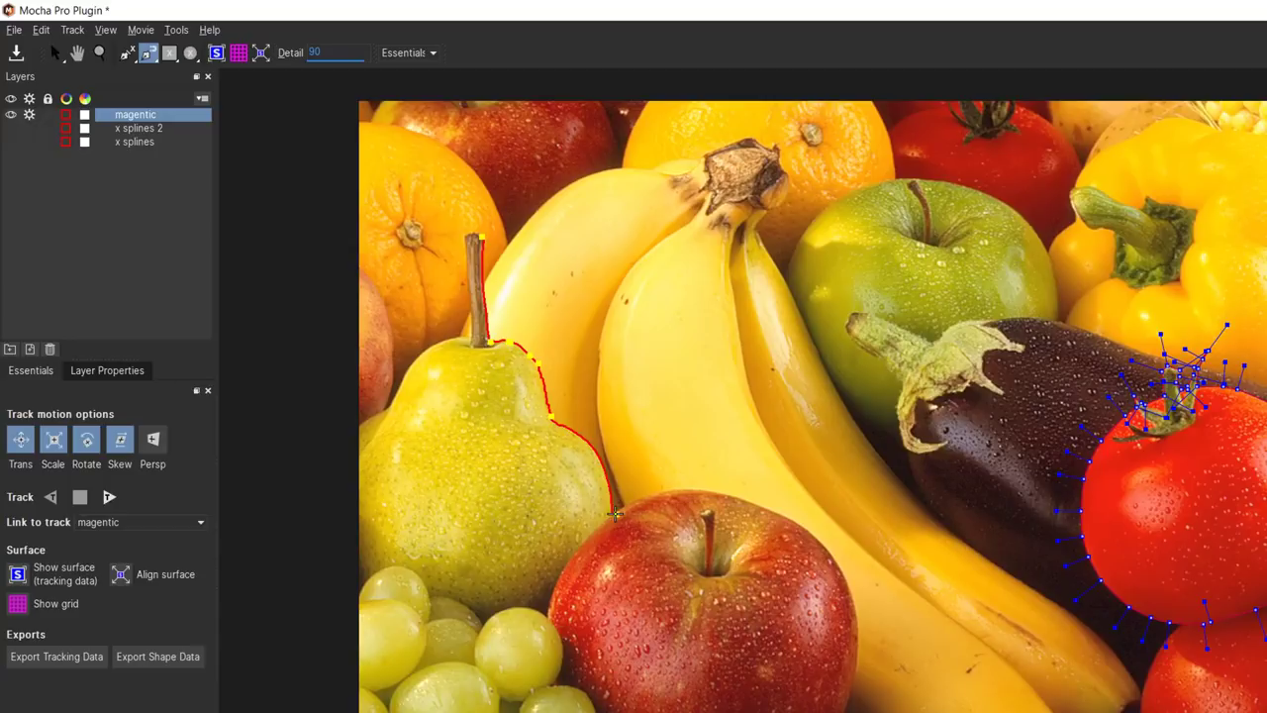
pyautogui.click(549, 620)
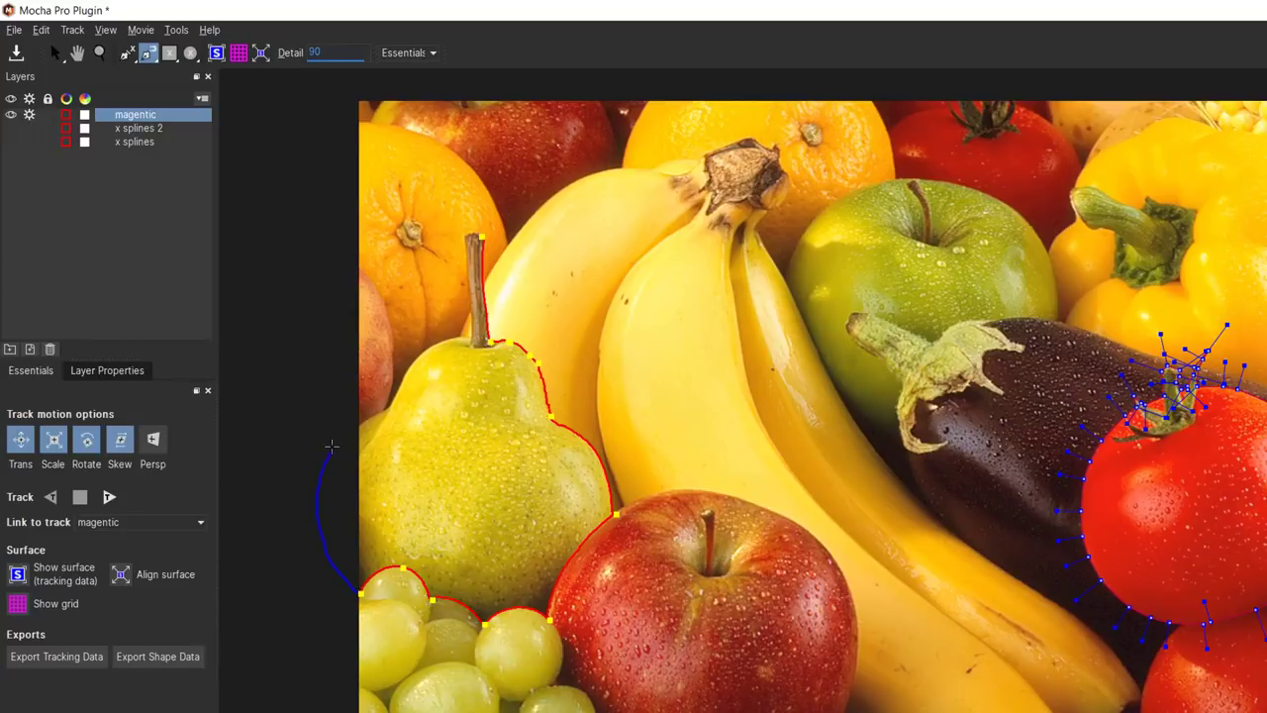
pyautogui.click(359, 423)
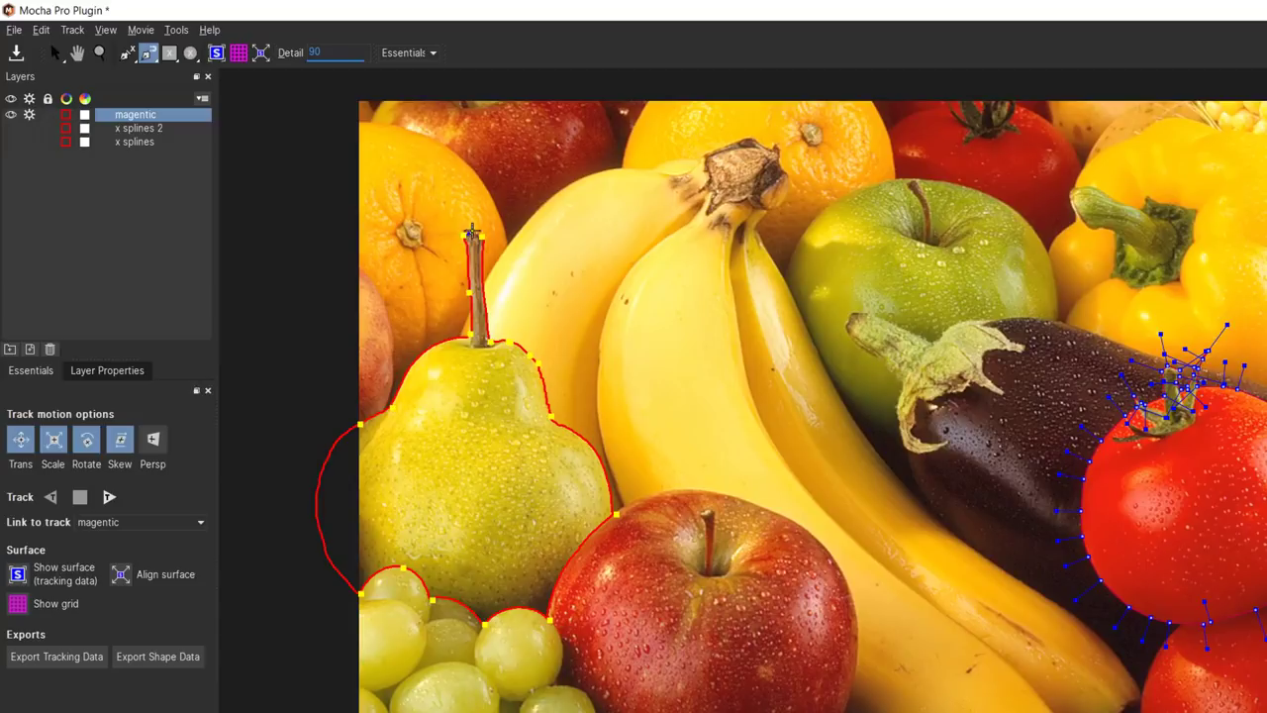
pyautogui.click(476, 235)
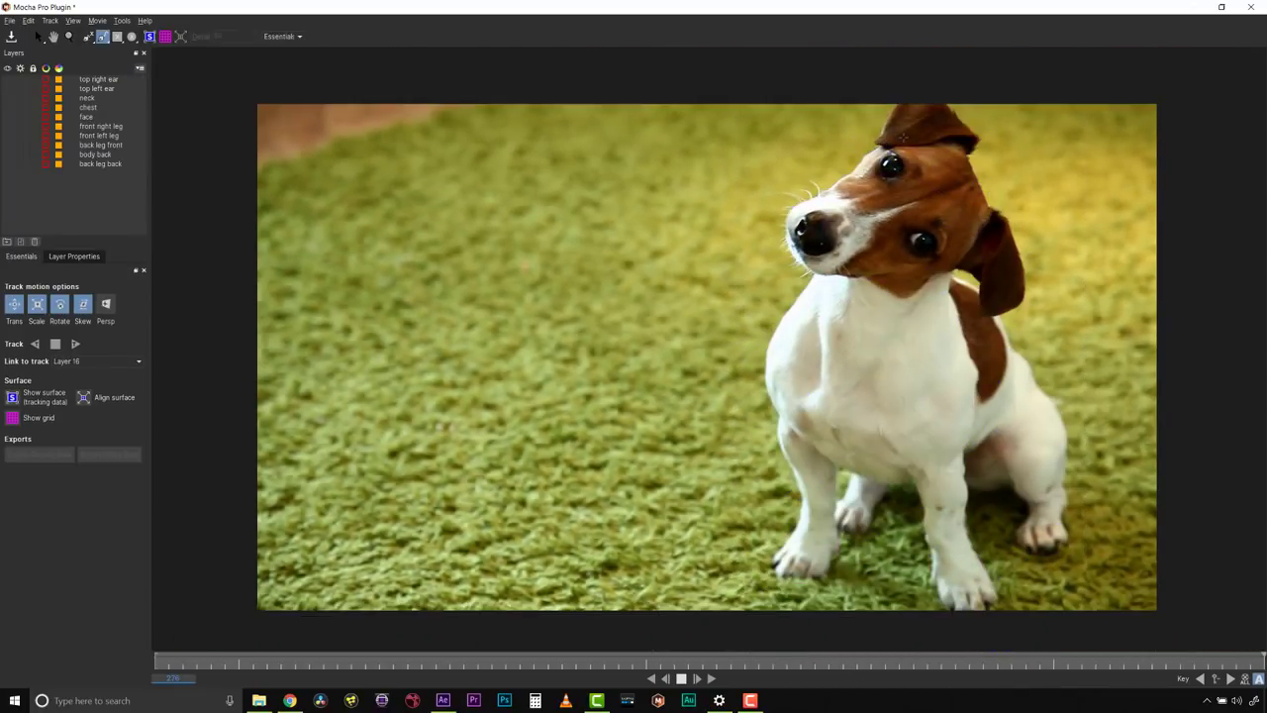
# - Draw freehand splines around both of the dog's eyes, keeping them in the same layer
pyautogui.click(853, 147)
pyautogui.rightClick(854, 146)
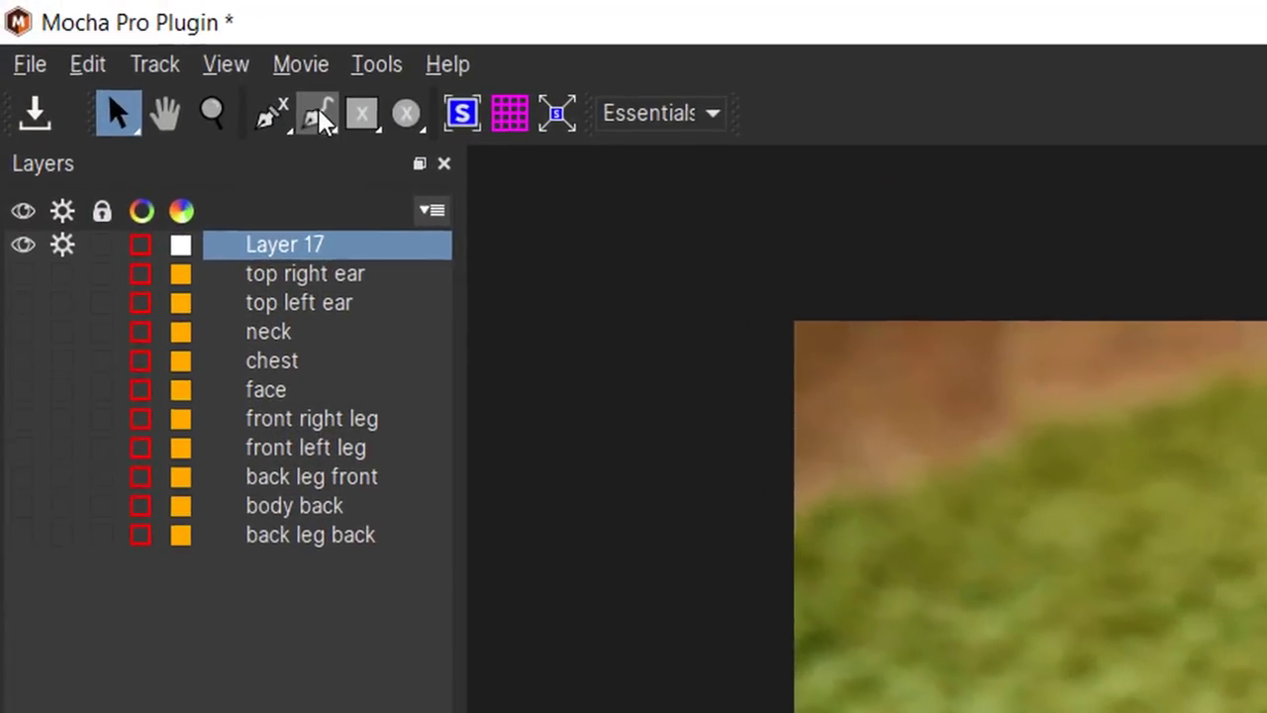
pyautogui.moveTo(316, 112); pyautogui.dragTo(326, 301)
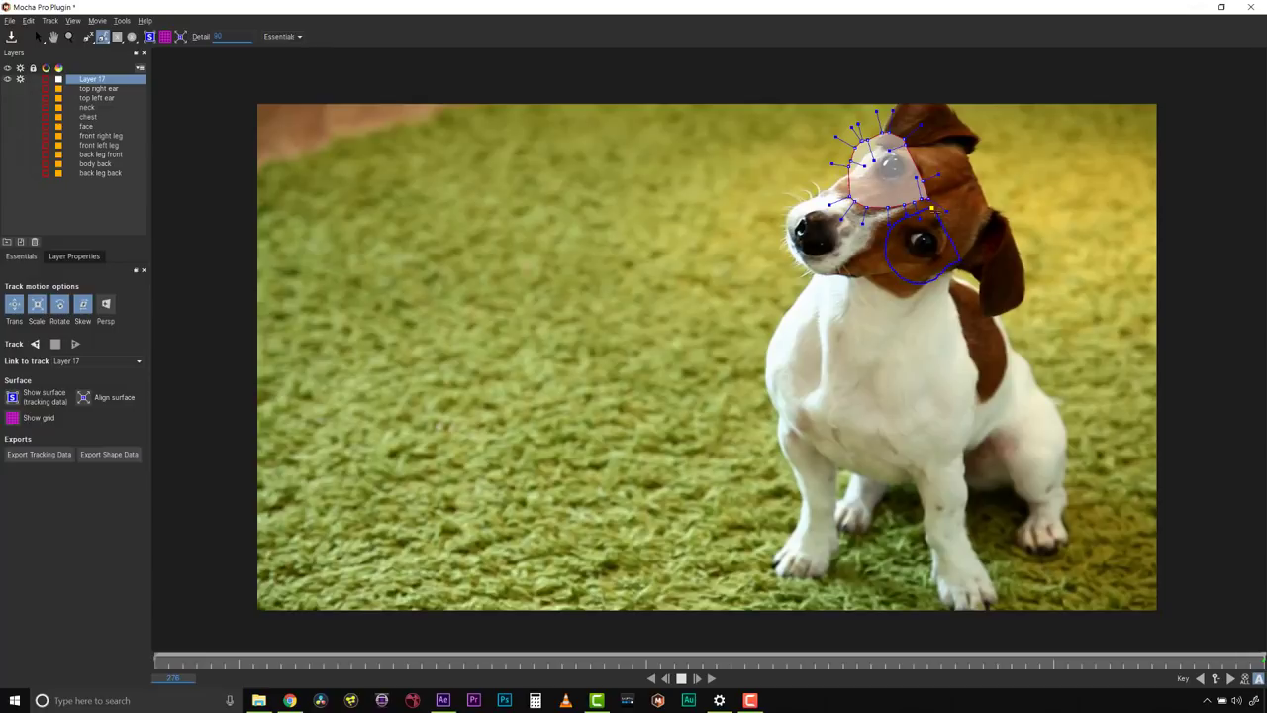
pyautogui.moveTo(931, 208); pyautogui.dragTo(889, 335)
# - Add overlapping freehand shapes over the grass to the dog's eye layer
pyautogui.click(103, 37)
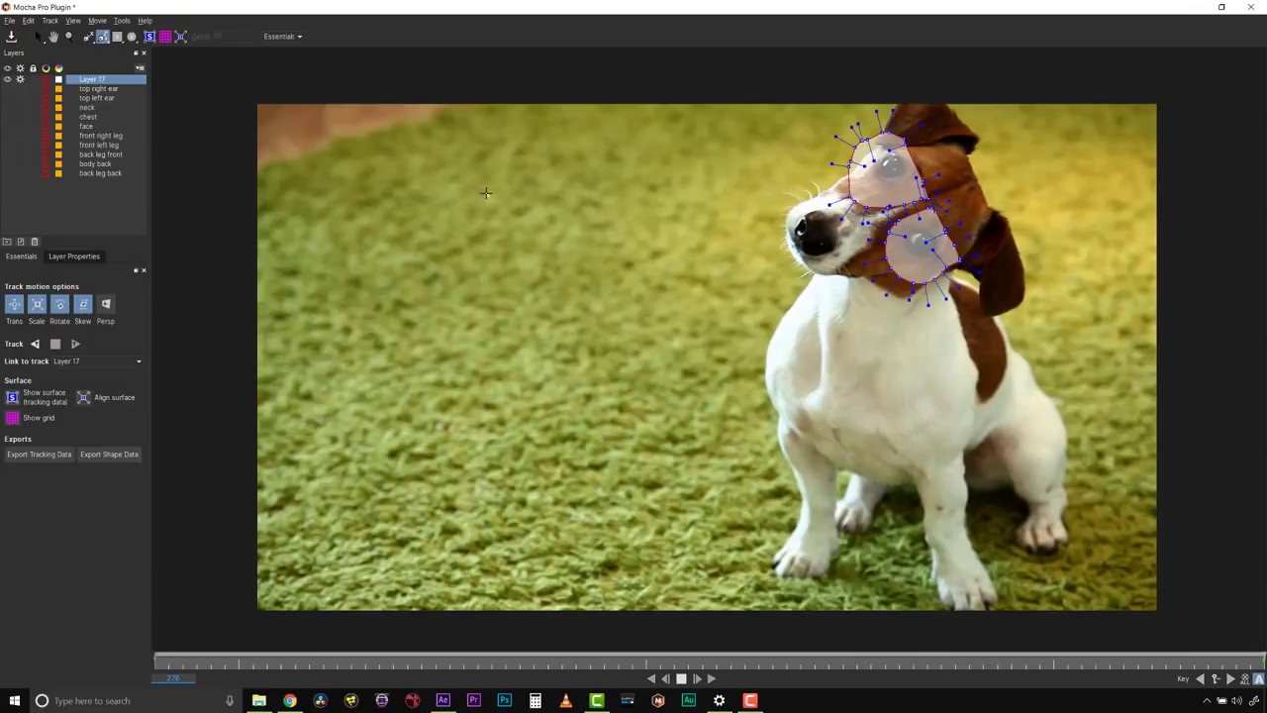
pyautogui.moveTo(486, 193)
pyautogui.mouseDown()
pyautogui.moveTo(514, 264)
pyautogui.moveTo(618, 169)
pyautogui.moveTo(515, 159)
pyautogui.mouseUp()
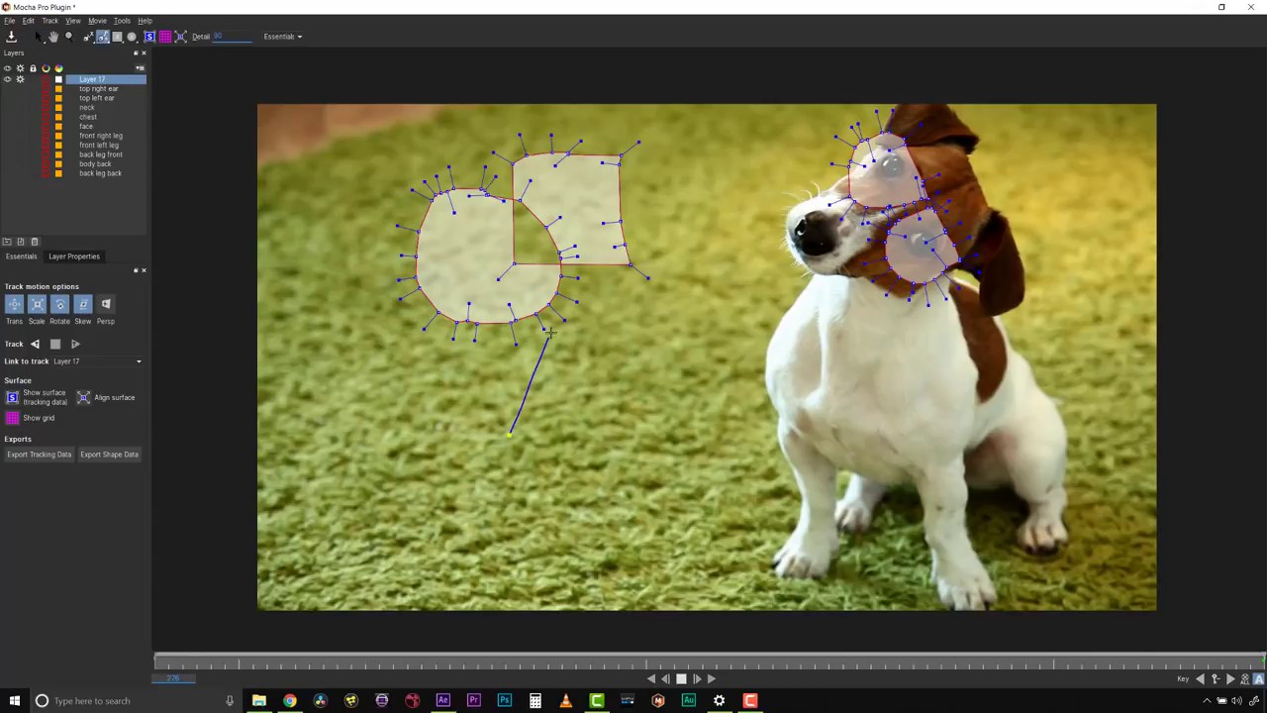
pyautogui.moveTo(551, 333); pyautogui.dragTo(509, 433)
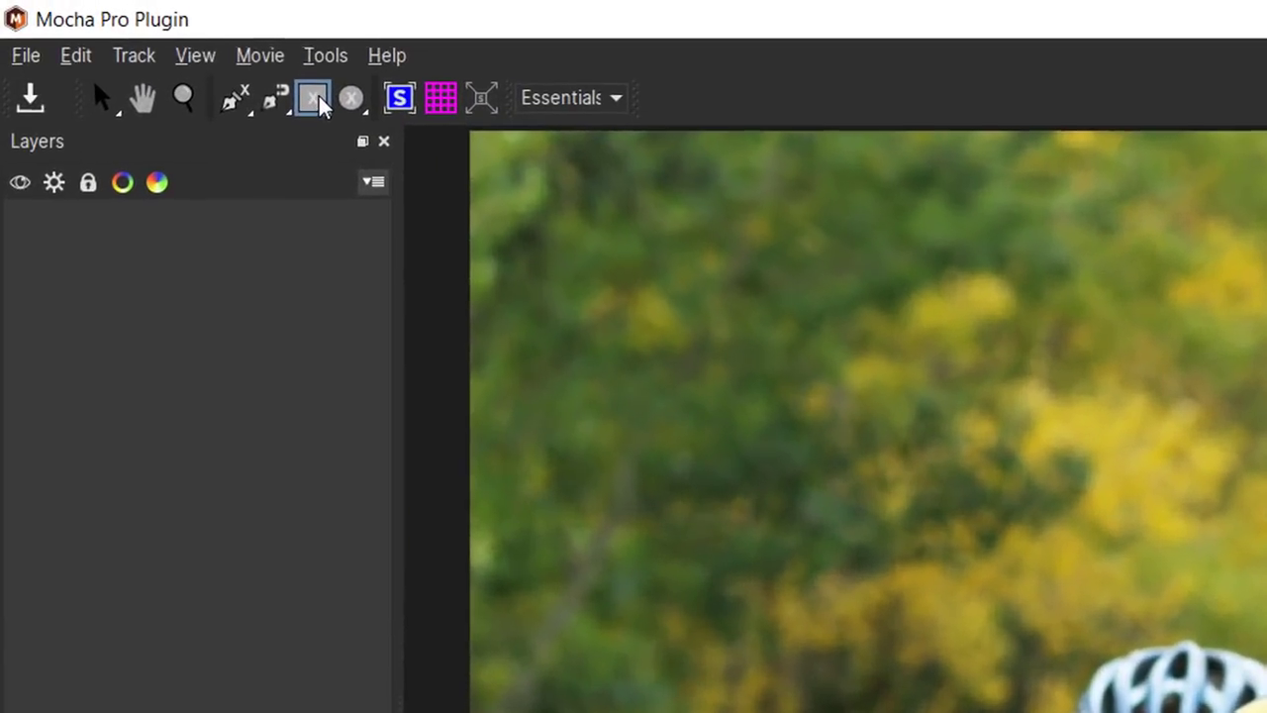
# - Draw rectangle and ellipse shapes in both X-spline and Bezier versions on separate layers over the cyclists
pyautogui.moveTo(319, 102); pyautogui.dragTo(326, 142)
pyautogui.moveTo(618, 188); pyautogui.dragTo(1046, 614)
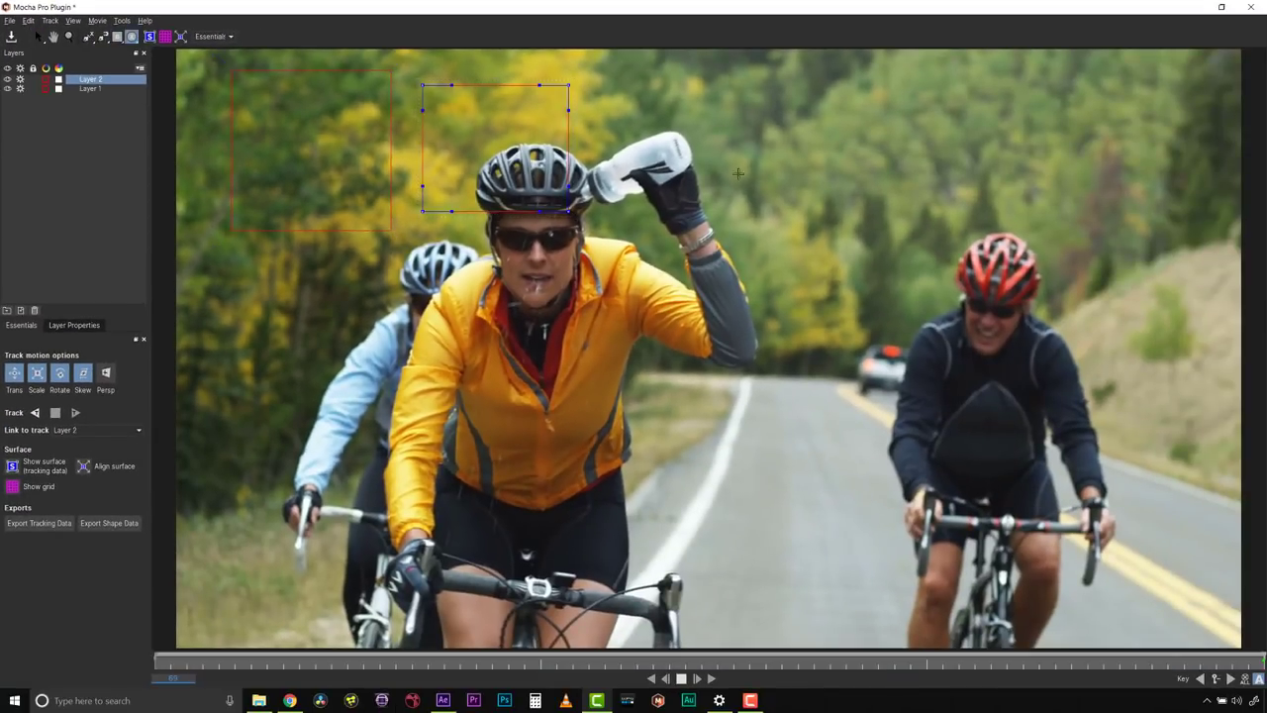
pyautogui.moveTo(808, 249); pyautogui.dragTo(810, 251)
pyautogui.click(132, 36)
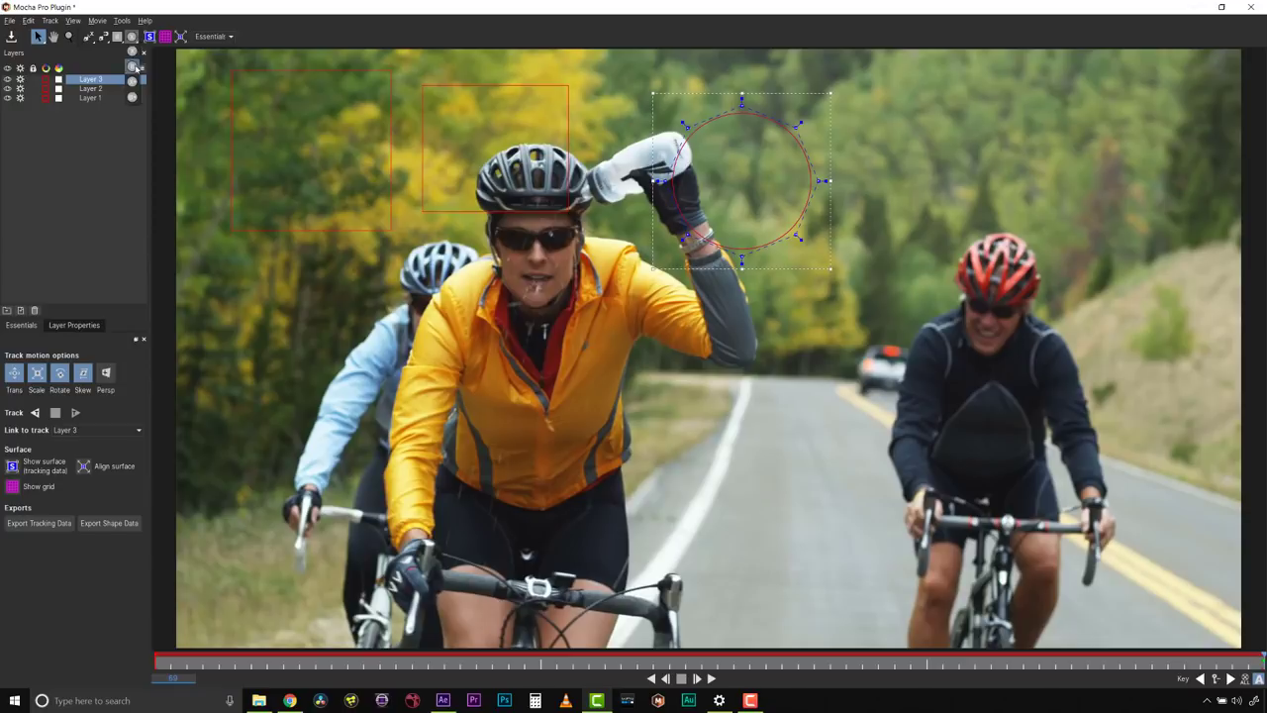
pyautogui.moveTo(737, 344); pyautogui.dragTo(867, 578)
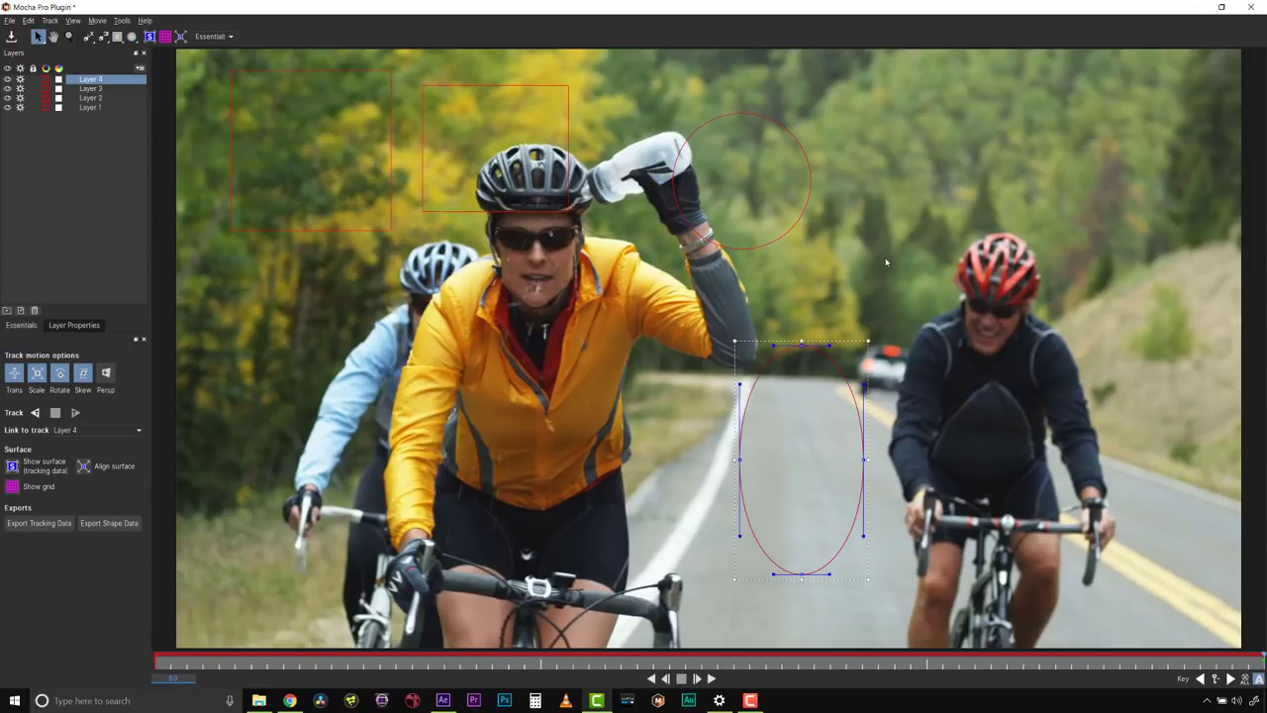
# - Delete all four shape layers from the cyclist clip
pyautogui.keyDown('shift'); pyautogui.click(100, 106); pyautogui.keyUp('shift')
pyautogui.press('Delete')
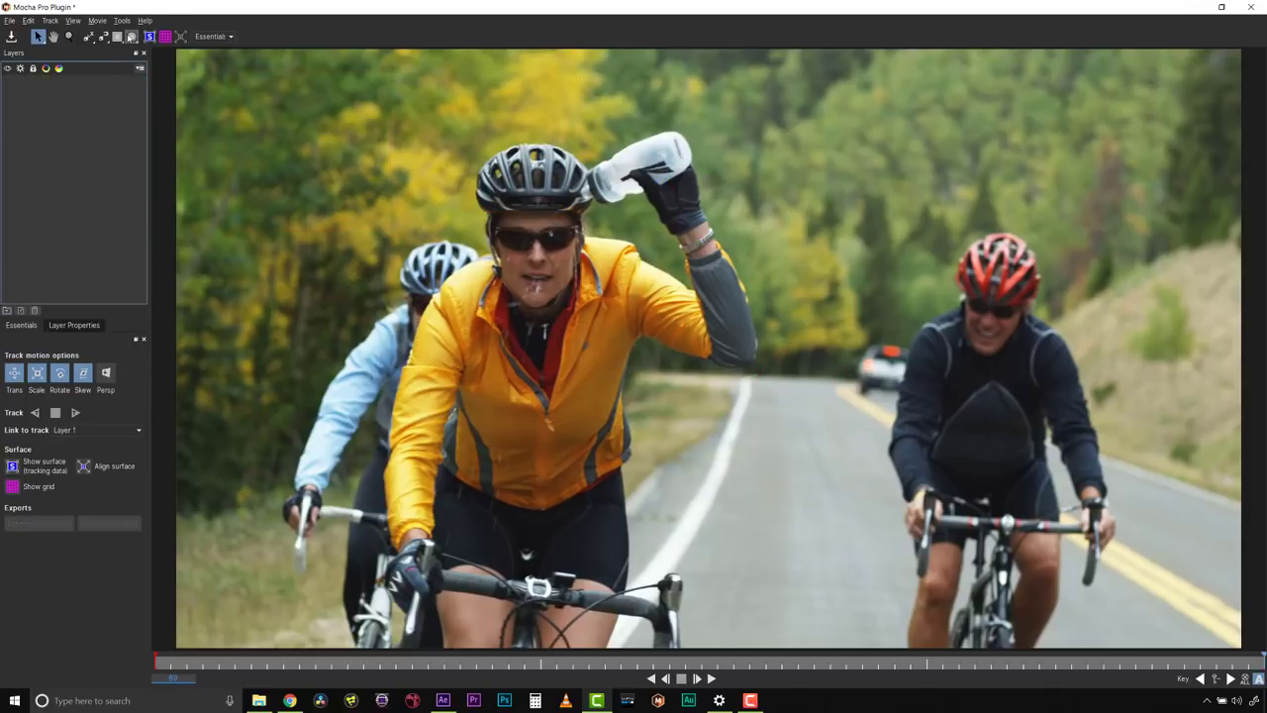
# - Draw an ellipse around the head of the cyclist in the red helmet and track it backward
pyautogui.click(133, 37)
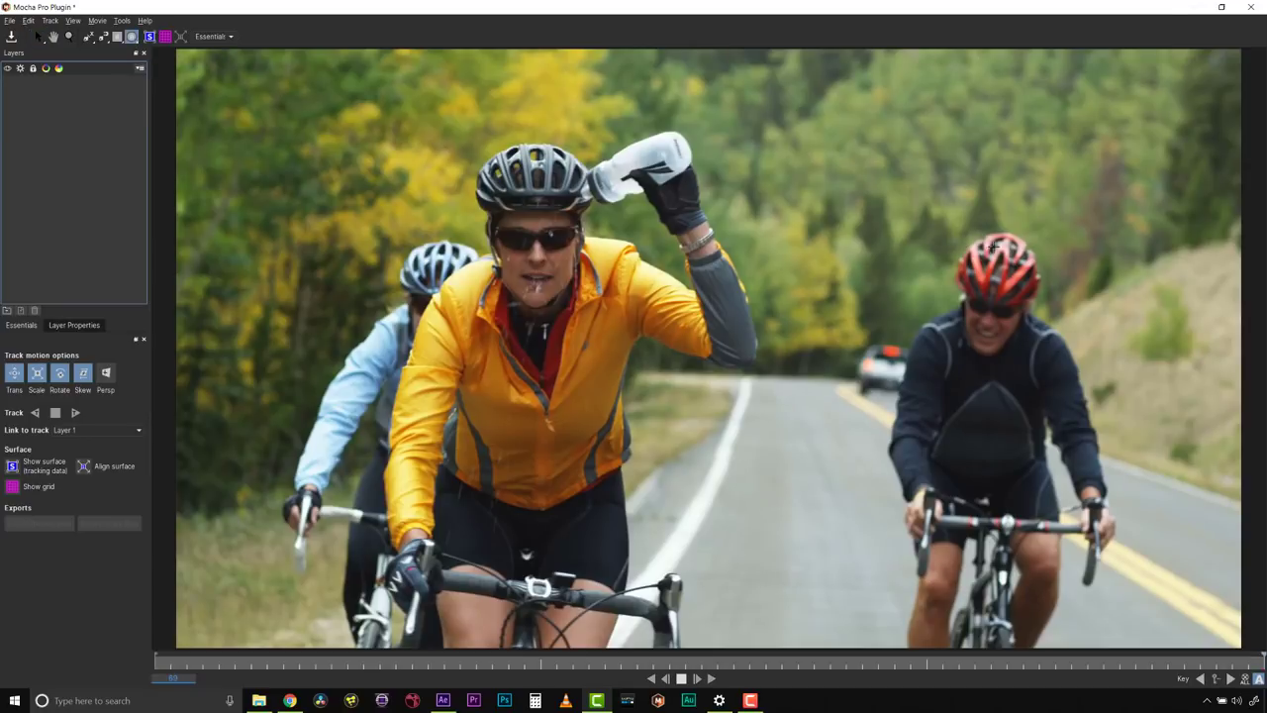
pyautogui.moveTo(945, 219); pyautogui.dragTo(1052, 378)
pyautogui.click(36, 413)
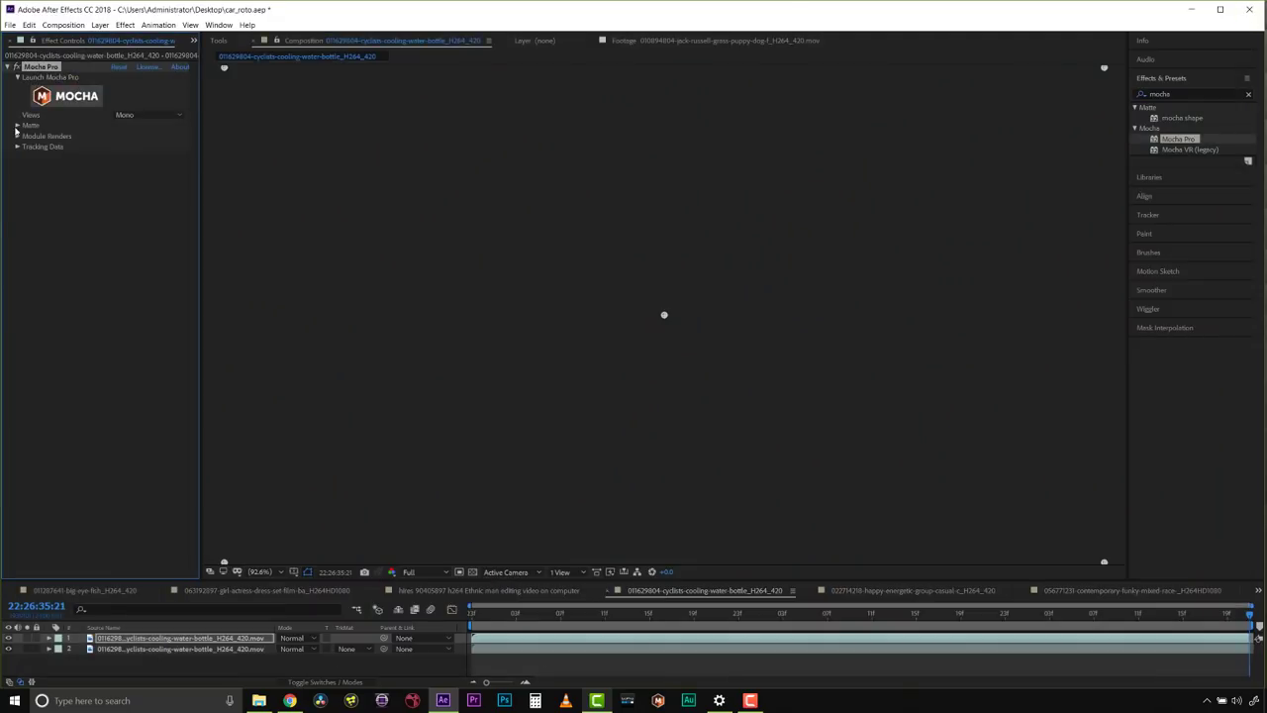
# - Switch to After Effects and apply the Mocha matte to the cyclist clip
pyautogui.click(17, 125)
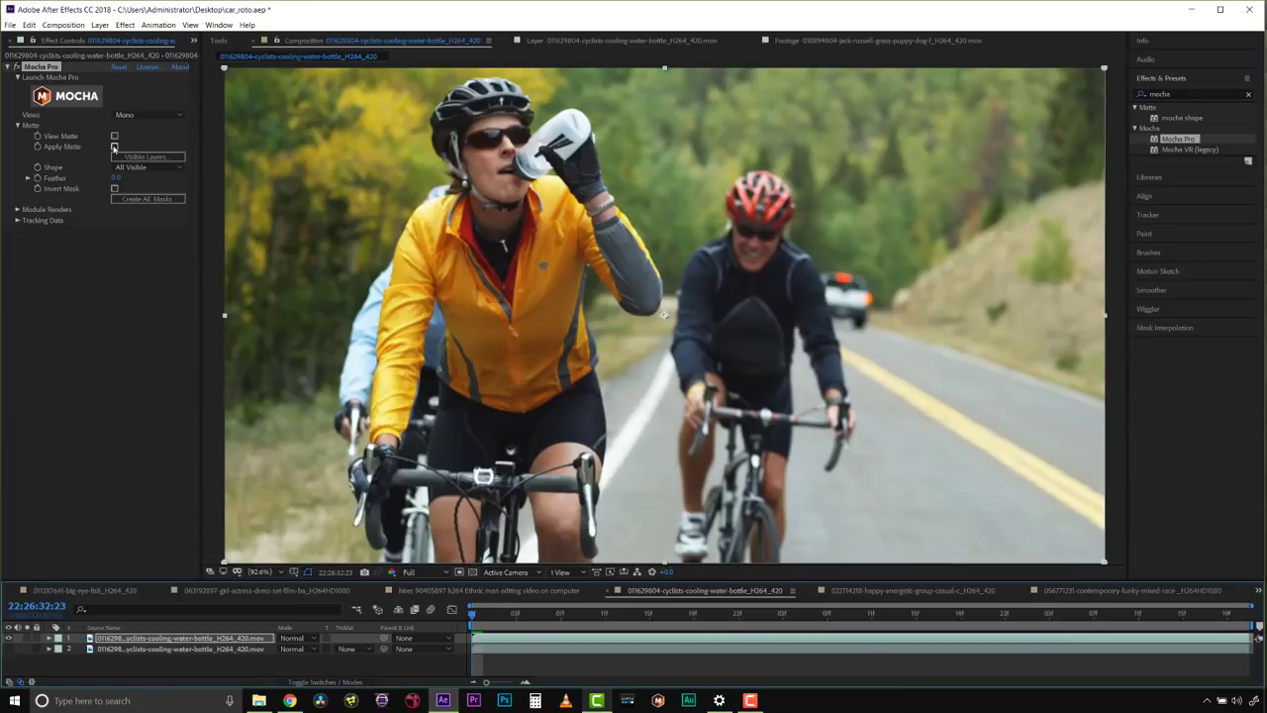
pyautogui.click(114, 147)
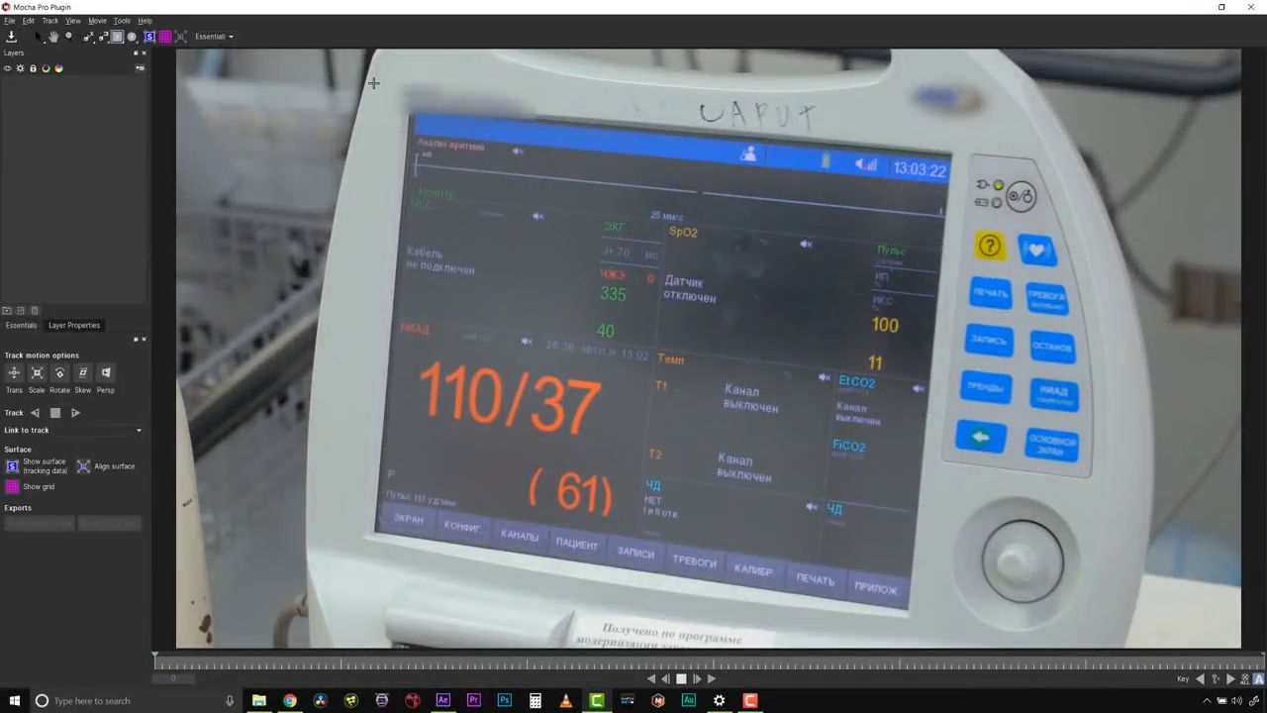
# - Draw a rectangle around the medical monitor's bezel and add a second, smaller rectangle over its screen in the same layer
pyautogui.moveTo(374, 83); pyautogui.dragTo(960, 626)
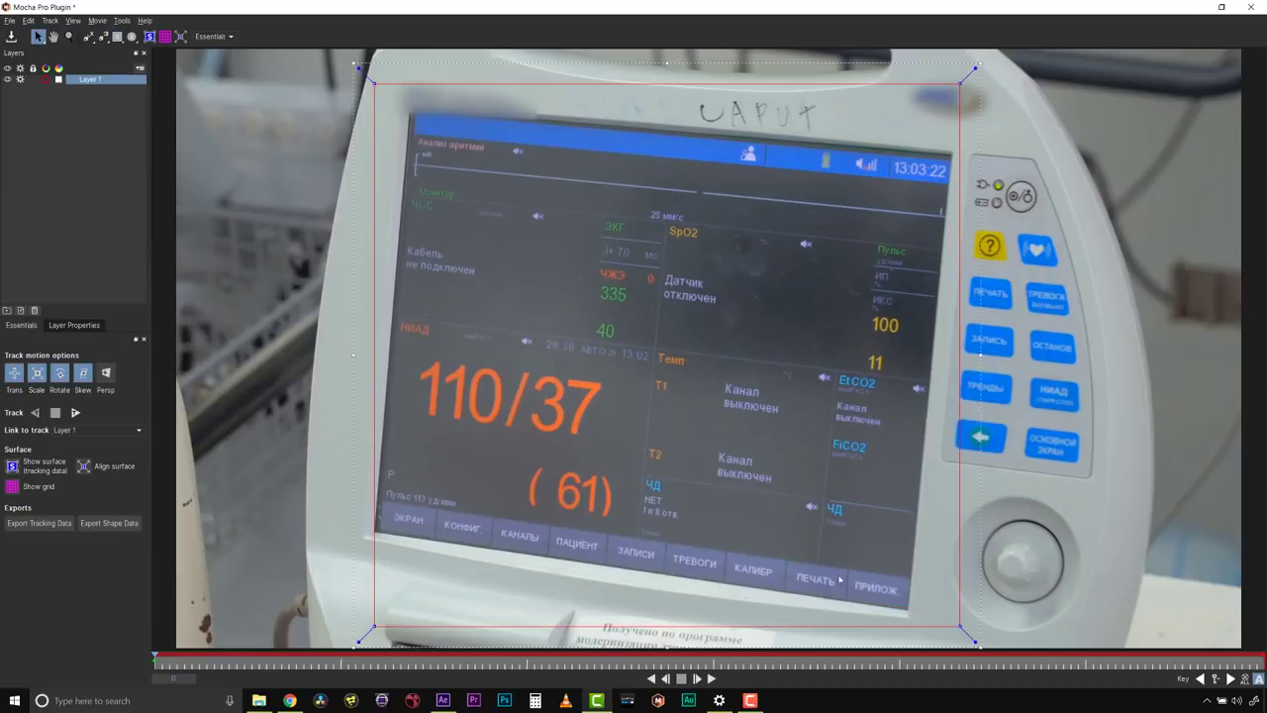
pyautogui.click(122, 40)
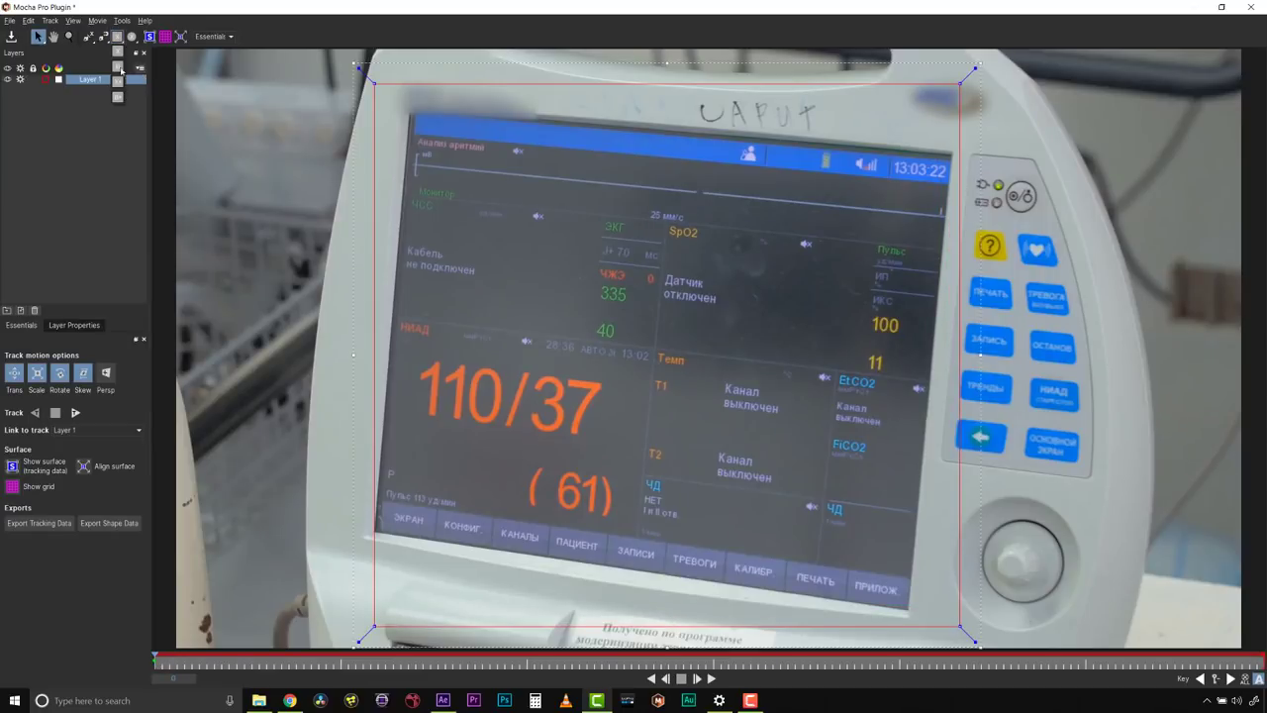
pyautogui.click(119, 90)
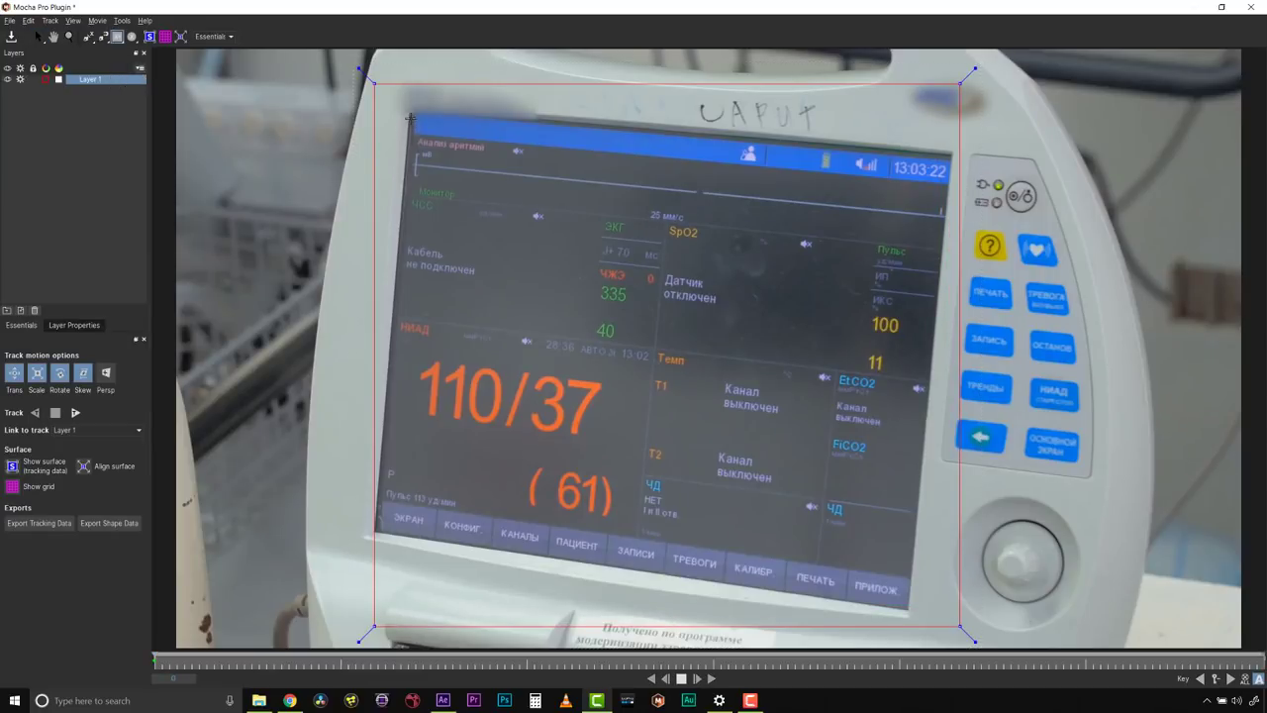
pyautogui.moveTo(409, 118); pyautogui.dragTo(919, 572)
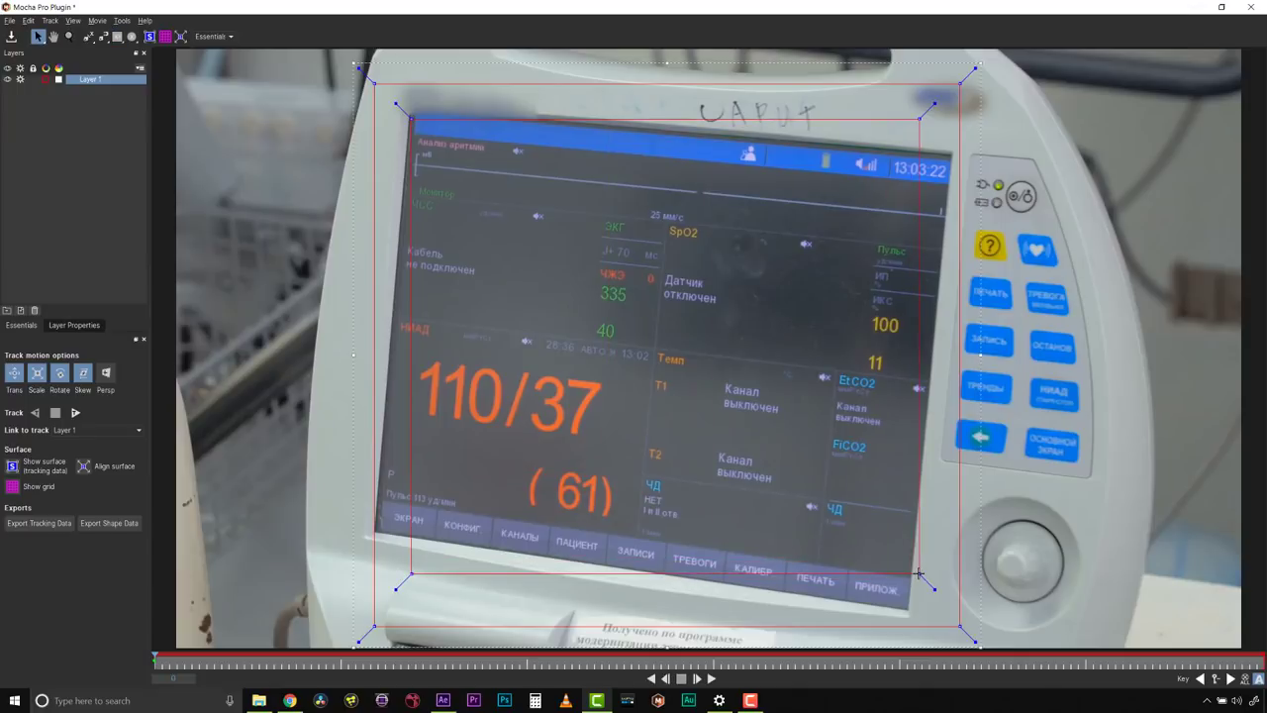
# - Show the planar surface and align its four corners with the corners of the monitor's screen
pyautogui.click(150, 37)
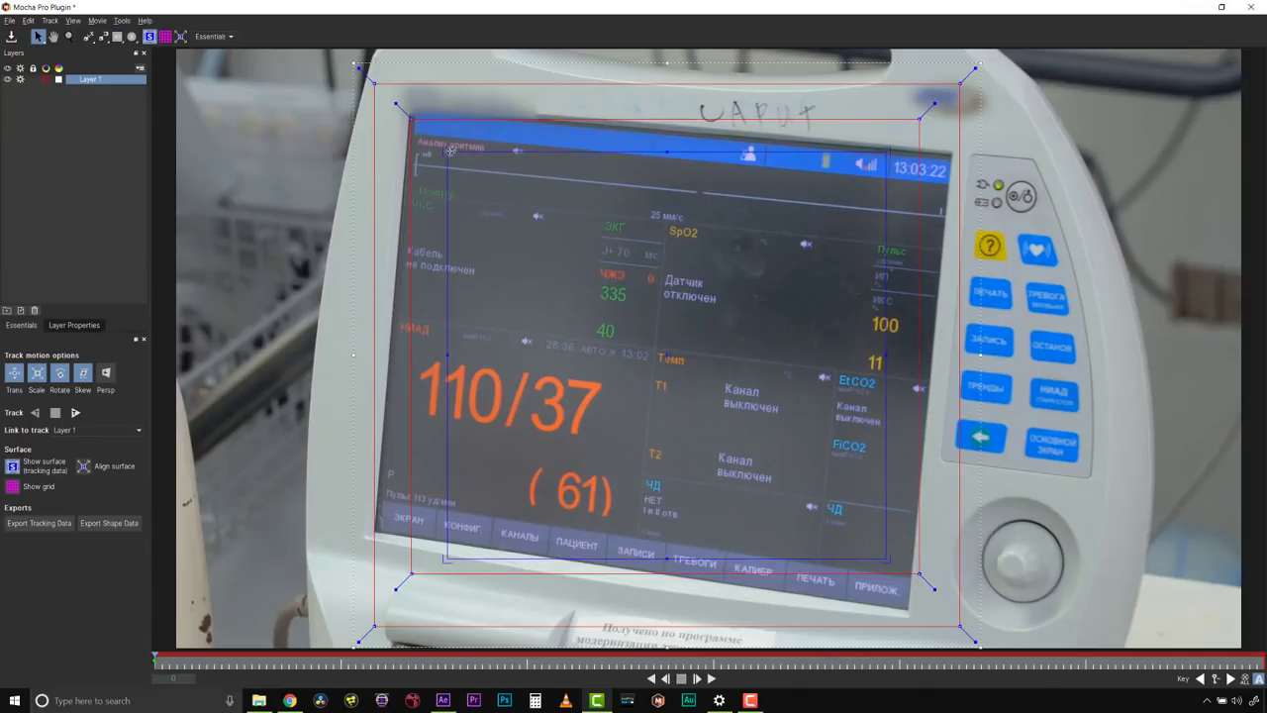
pyautogui.moveTo(446, 150); pyautogui.dragTo(407, 113)
pyautogui.moveTo(445, 560); pyautogui.dragTo(373, 534)
pyautogui.moveTo(887, 560); pyautogui.dragTo(911, 608)
pyautogui.moveTo(887, 150); pyautogui.dragTo(936, 168)
# - Fit both rectangles' corner points to the tilted screen and bezel, and track the layer forward
pyautogui.moveTo(411, 119); pyautogui.dragTo(418, 119)
pyautogui.moveTo(411, 573); pyautogui.dragTo(381, 526)
pyautogui.moveTo(961, 625); pyautogui.dragTo(963, 629)
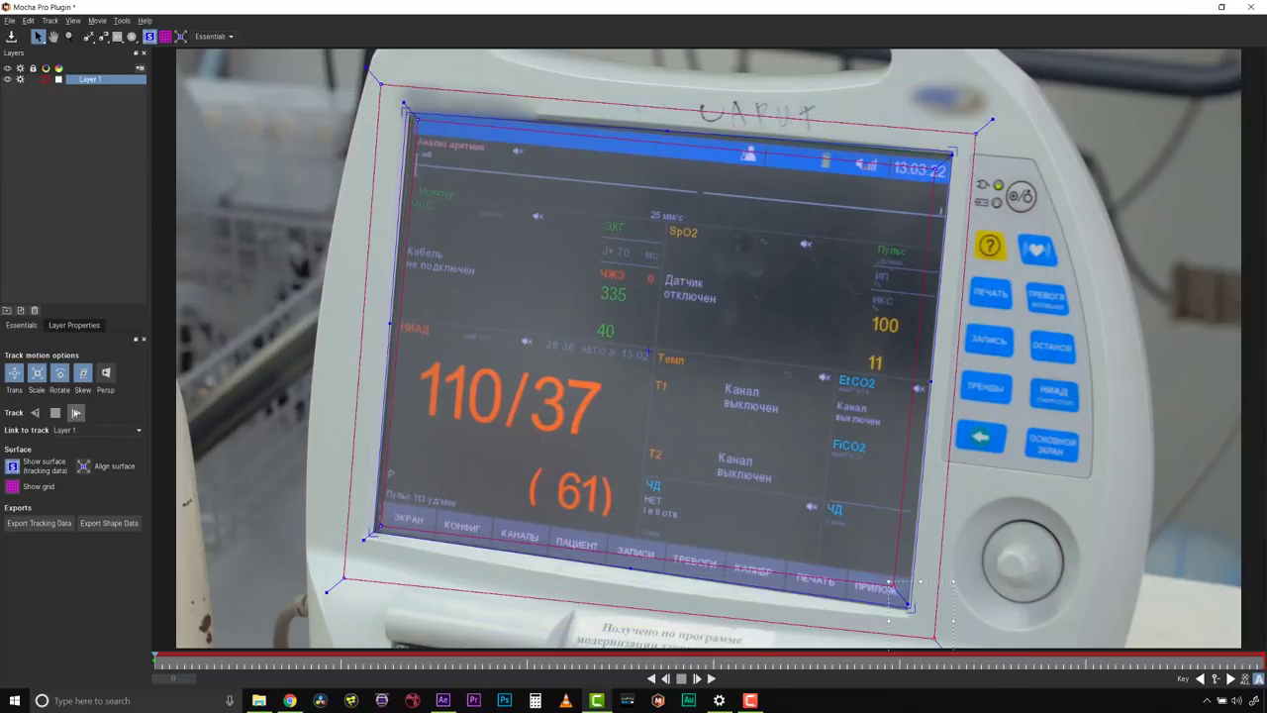
pyautogui.click(75, 411)
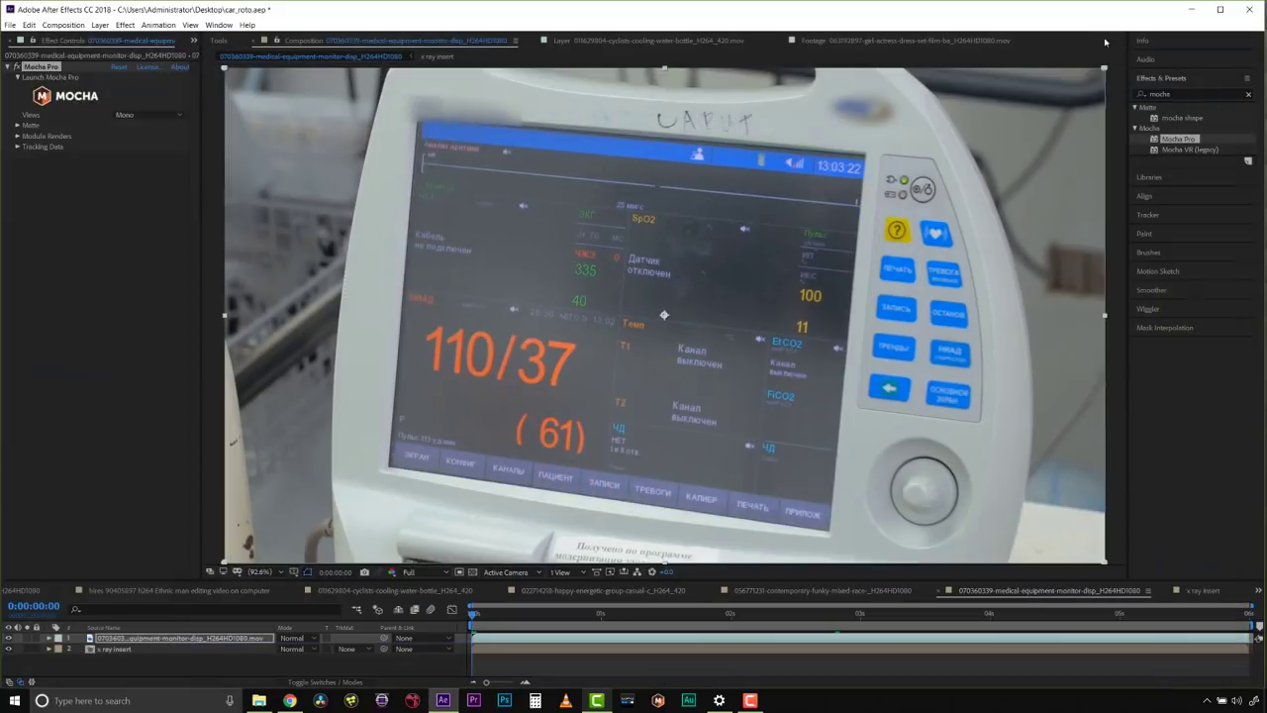
# - In After Effects, set the Mocha render module and its insert layer, enable rendering, and play back the monitor clip
pyautogui.click(17, 136)
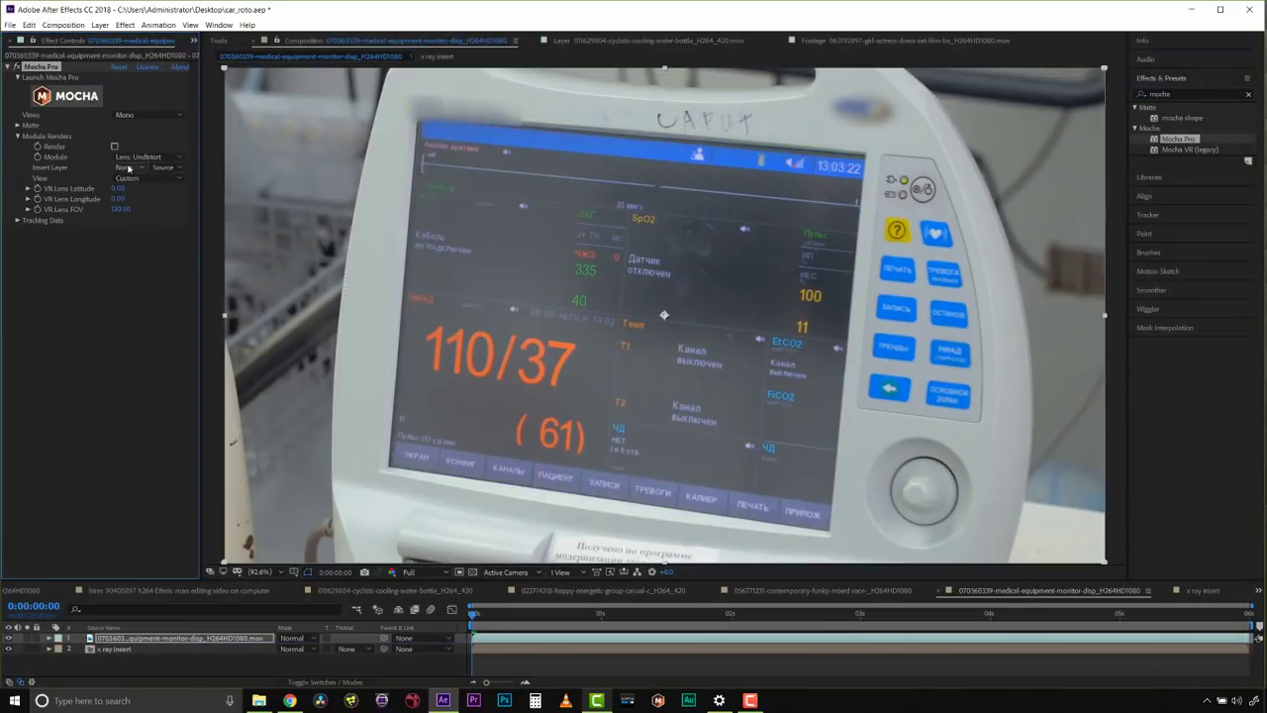
pyautogui.click(139, 156)
pyautogui.click(140, 169)
pyautogui.click(131, 168)
pyautogui.click(141, 208)
pyautogui.click(114, 146)
pyautogui.press('space')
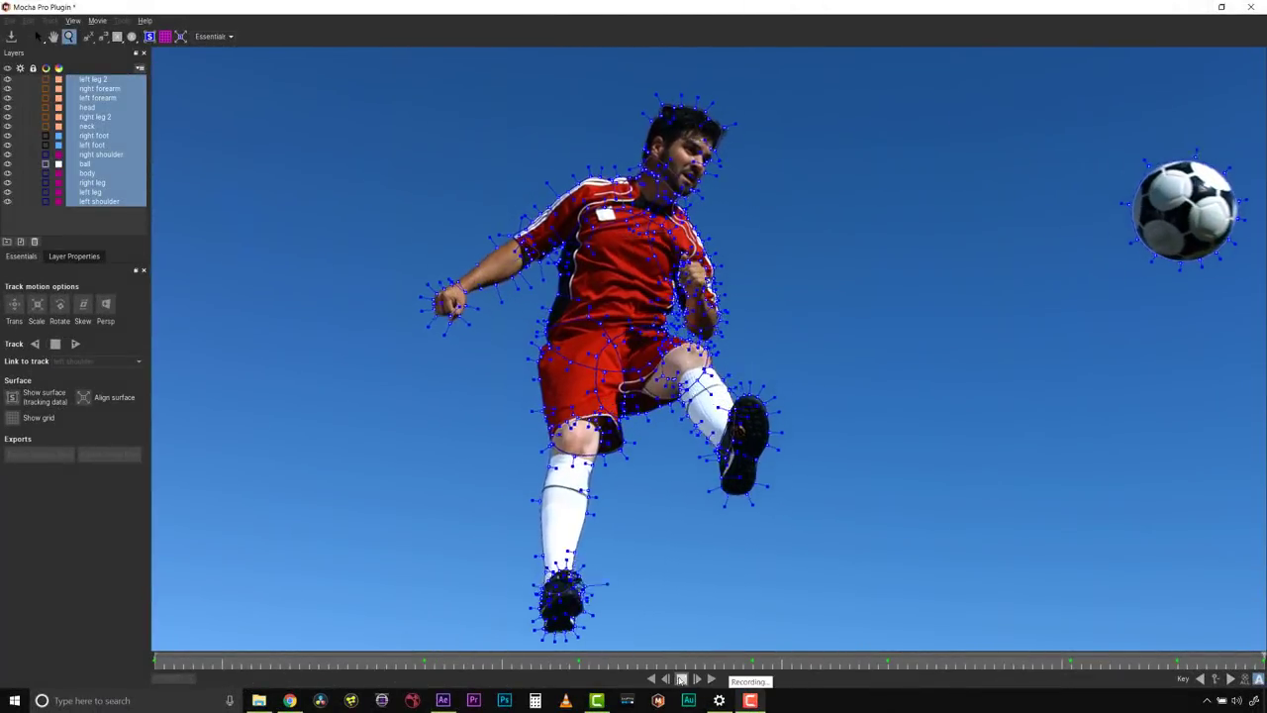
# - Apply the Mocha matte to the soccer player clip in After Effects
pyautogui.click(109, 453)
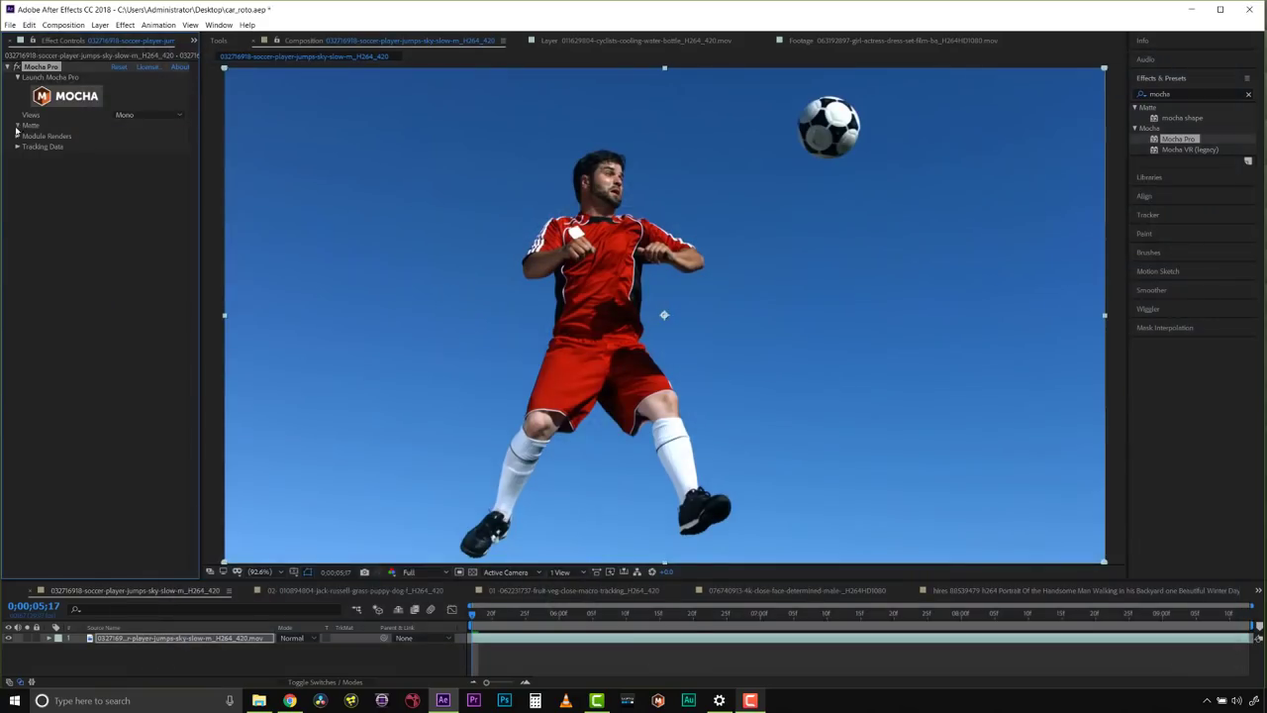
pyautogui.click(114, 146)
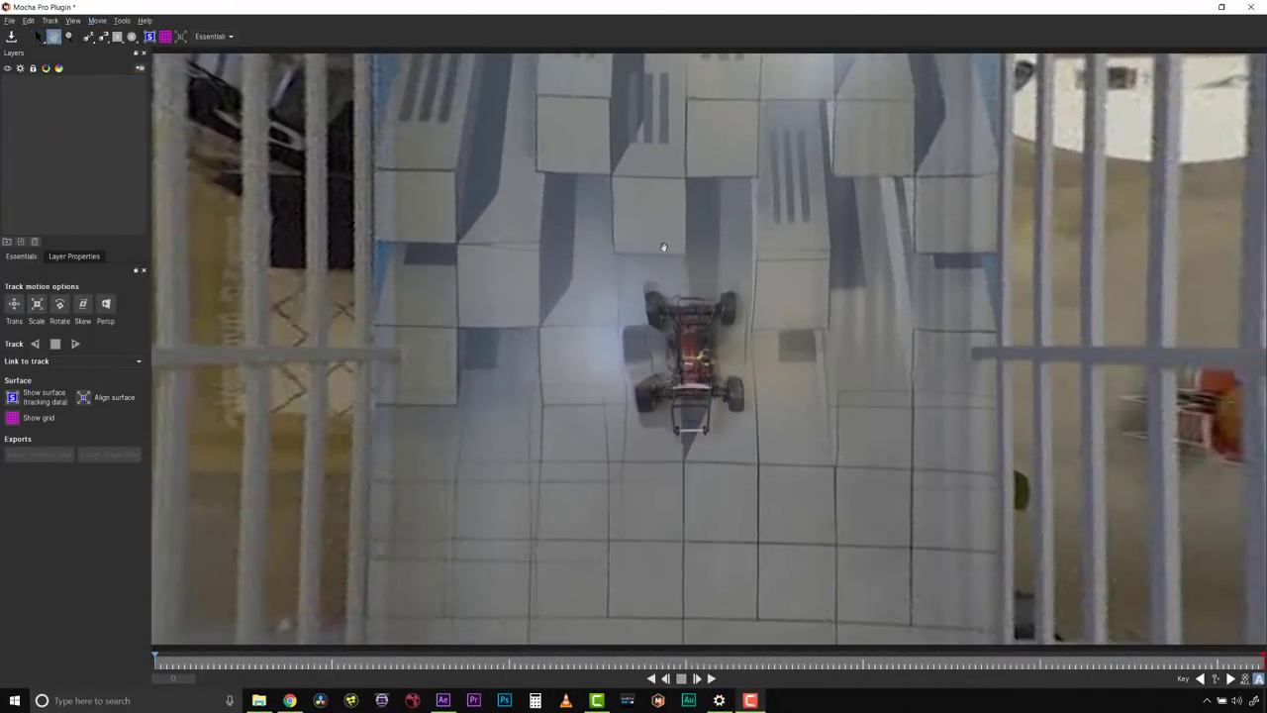
# - Draw a freehand spline around the remote-control car in the clip with the tiled floor
pyautogui.moveTo(103, 38); pyautogui.dragTo(104, 81)
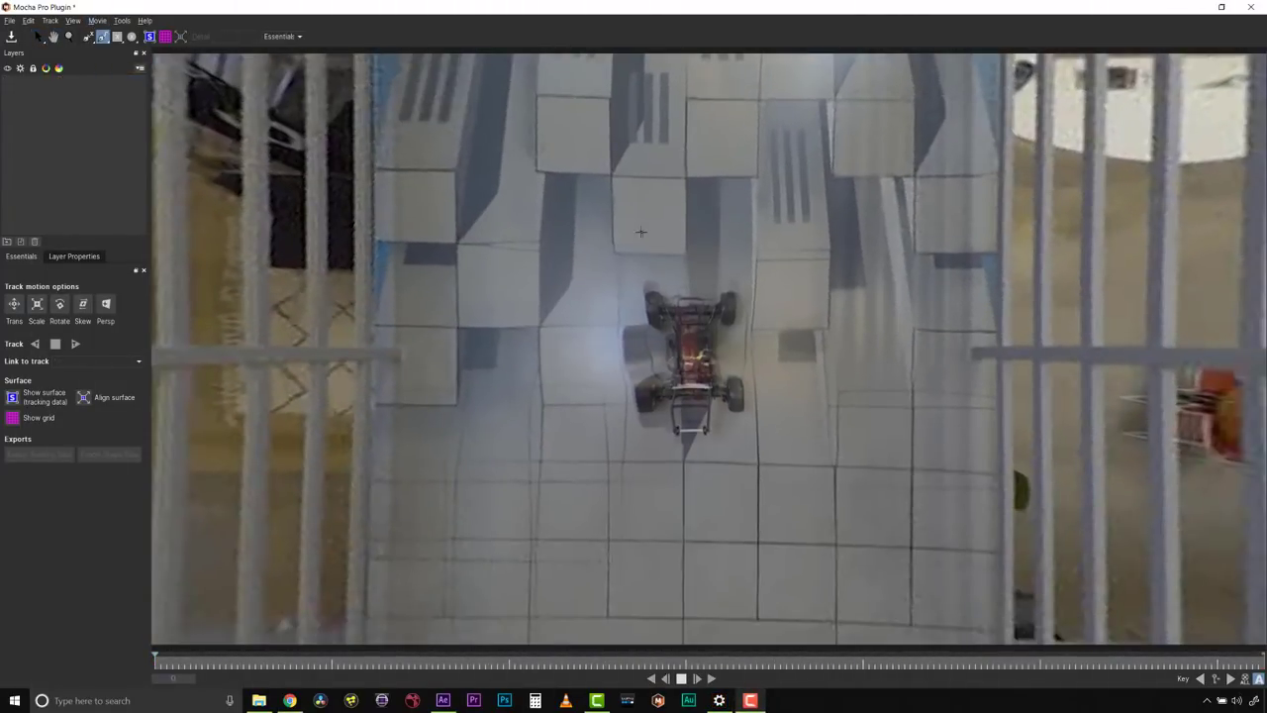
pyautogui.moveTo(746, 240)
pyautogui.mouseDown()
pyautogui.moveTo(576, 377)
pyautogui.moveTo(745, 254)
pyautogui.moveTo(735, 244)
pyautogui.mouseUp()
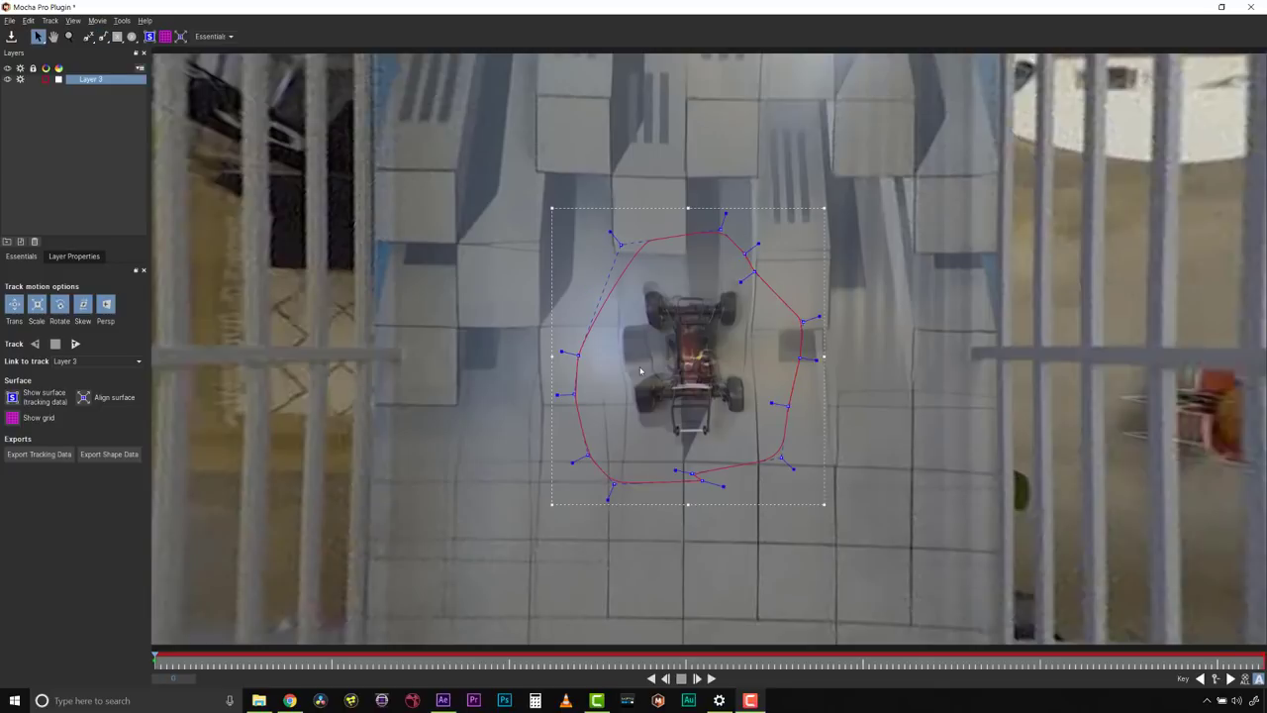
# - Draw a larger freehand outline over the tiled floor around the existing car shape
pyautogui.press('z')
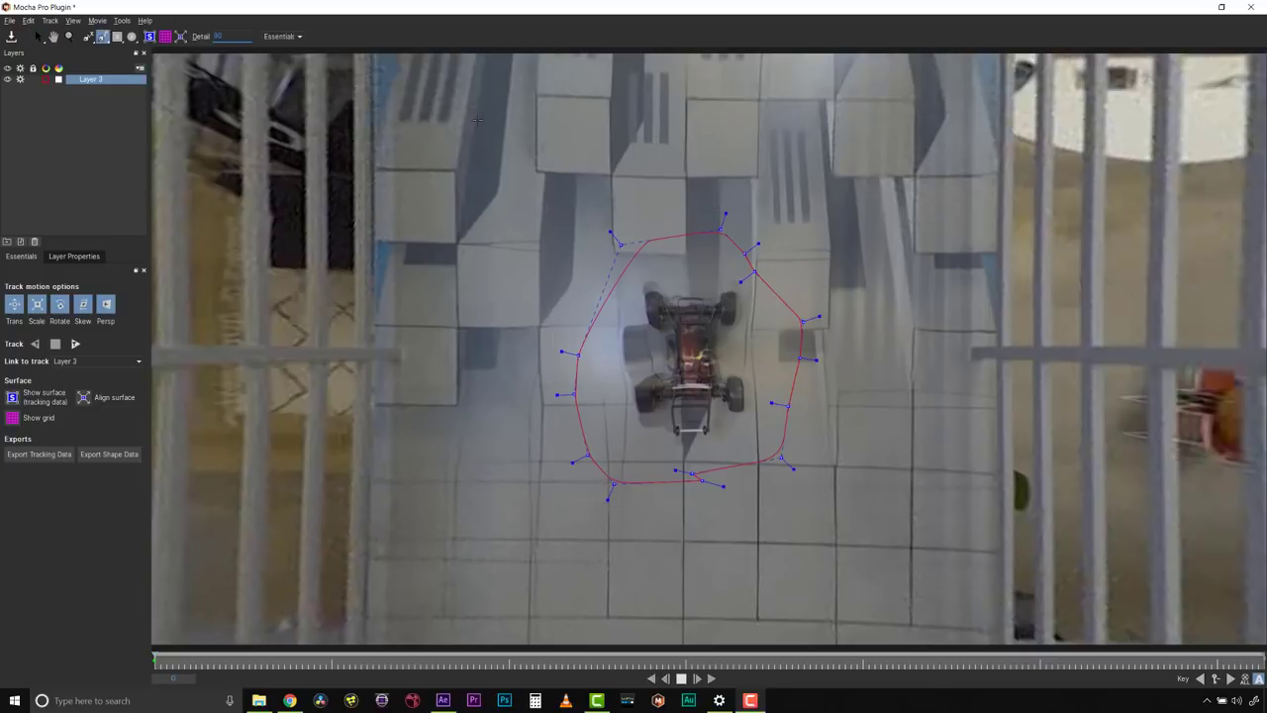
pyautogui.click(481, 119)
pyautogui.click(905, 135)
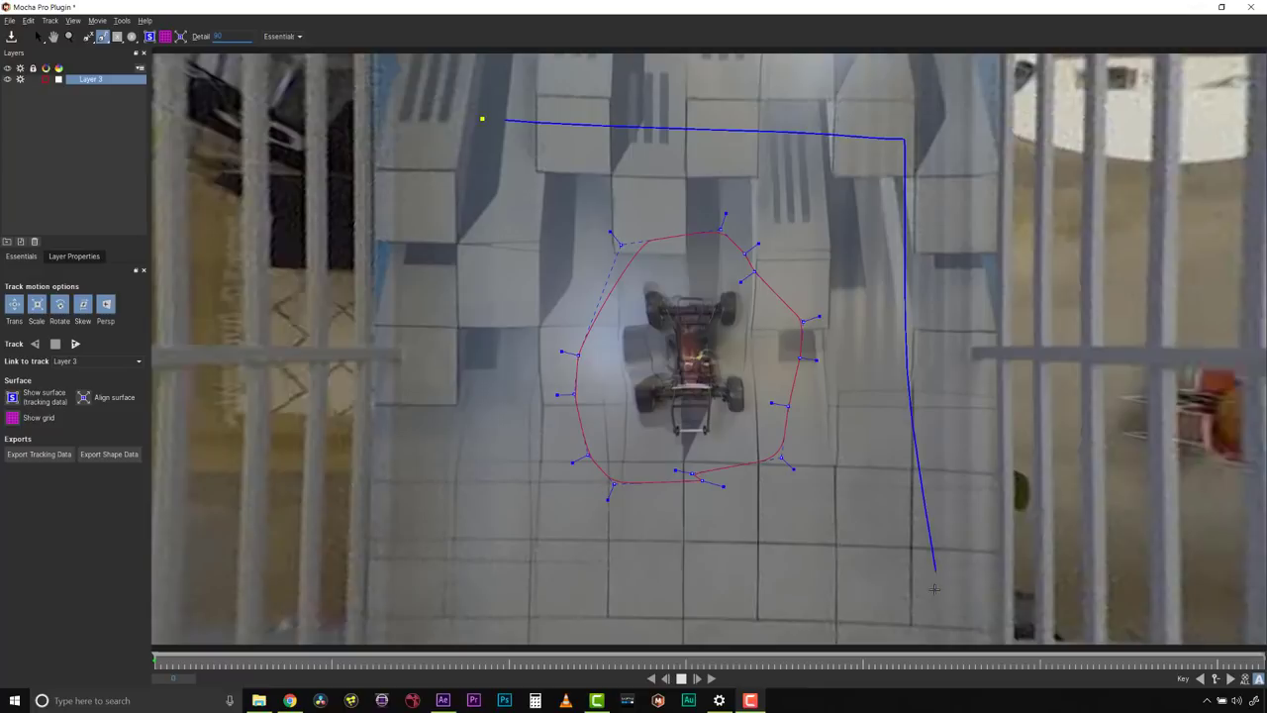